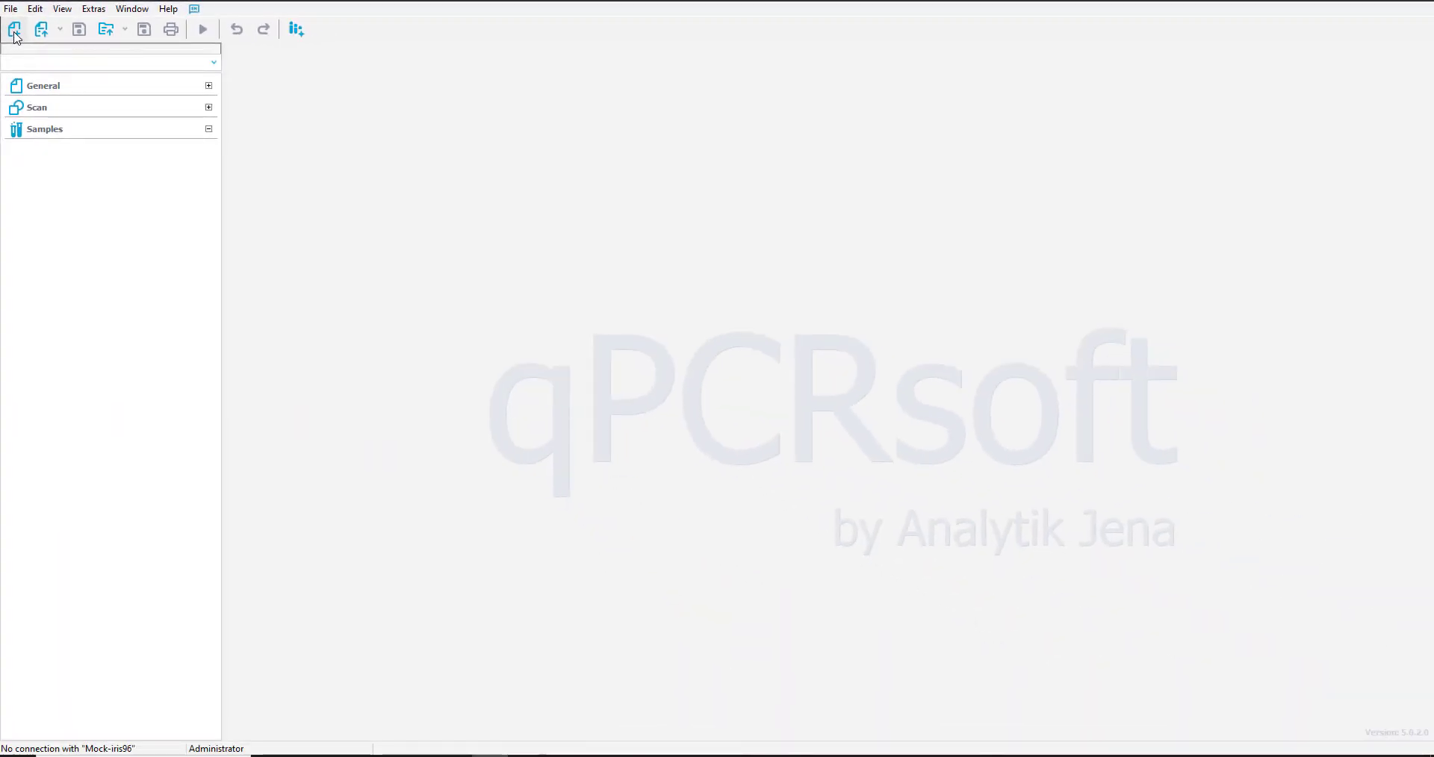
# - Create a new PCR project titled 'Title' with user 'User'
pyautogui.click(15, 29)
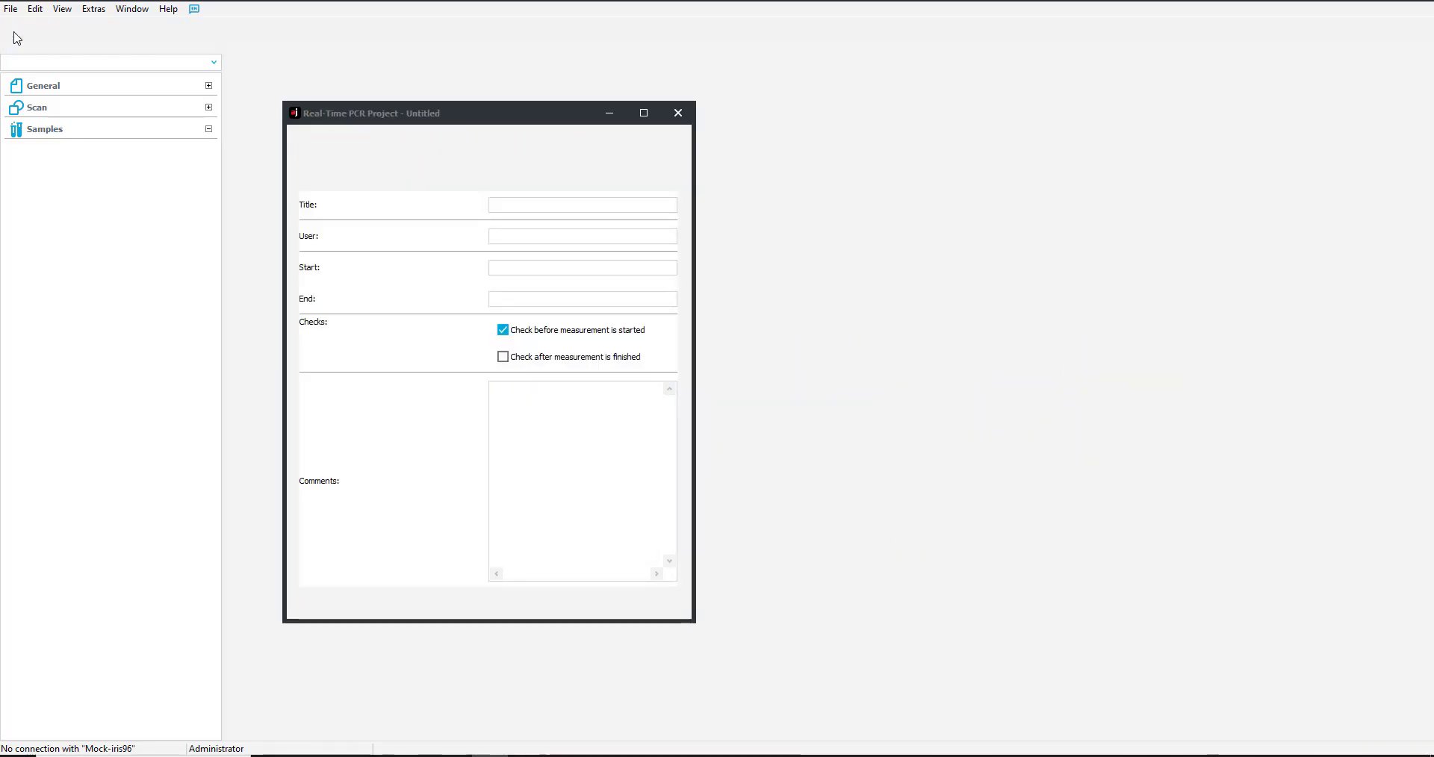
pyautogui.click(517, 202)
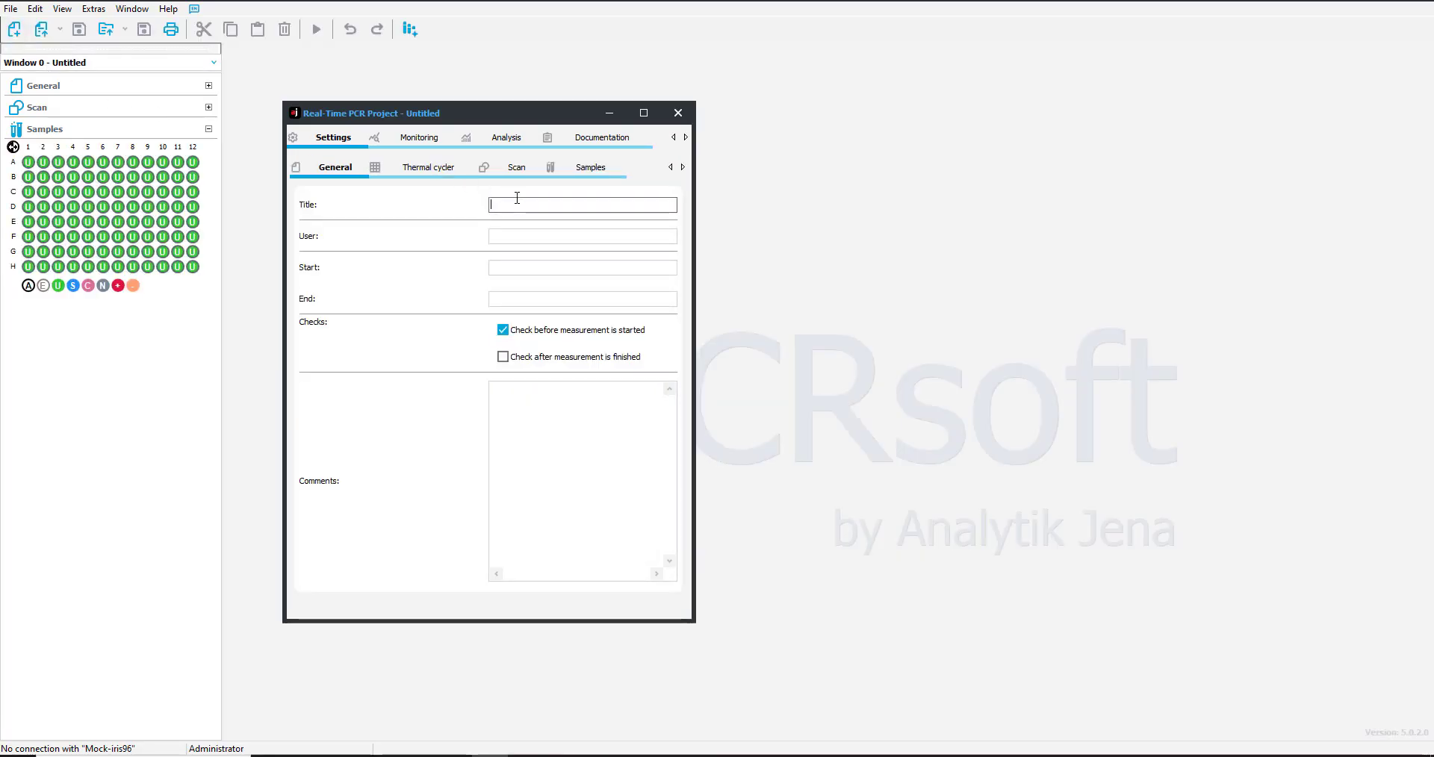
pyautogui.write('Title')
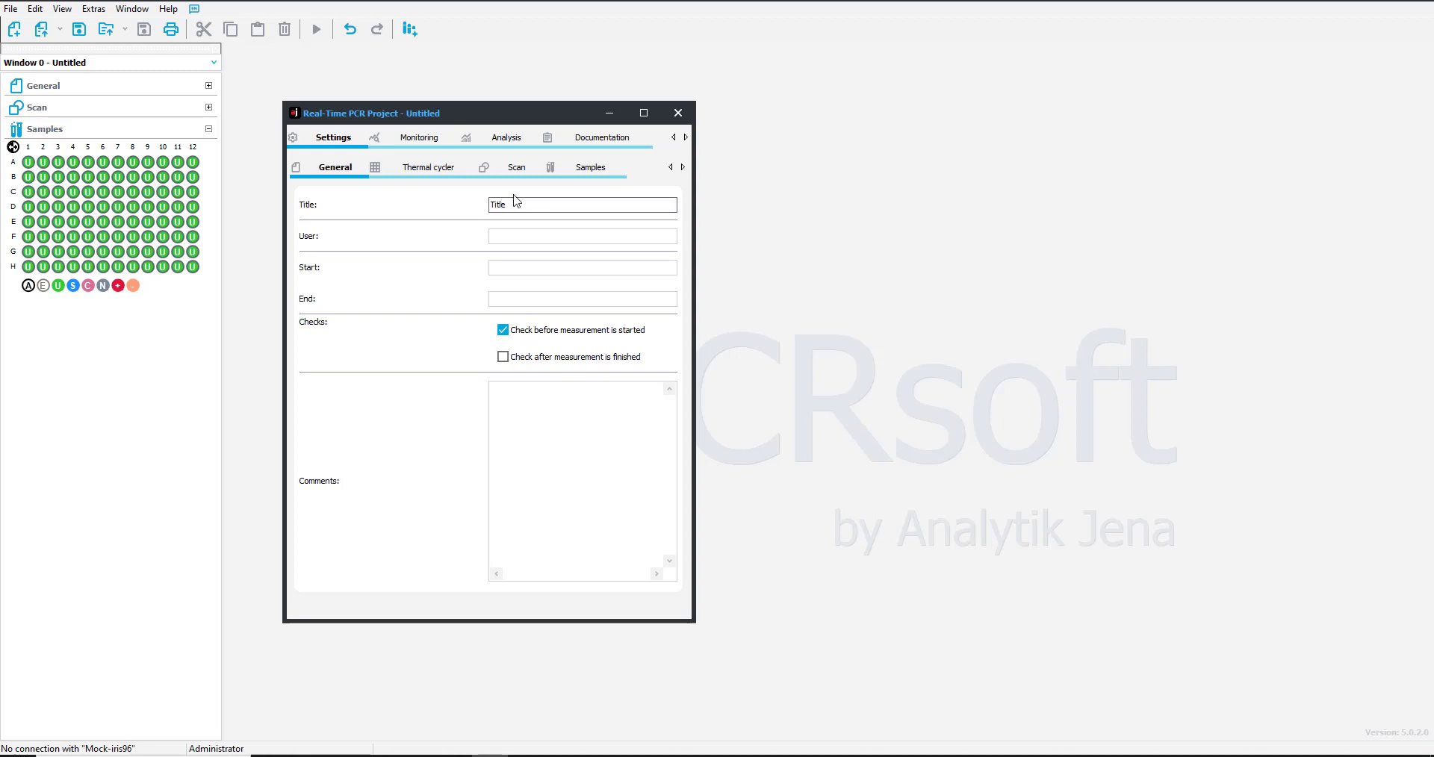
pyautogui.click(513, 232)
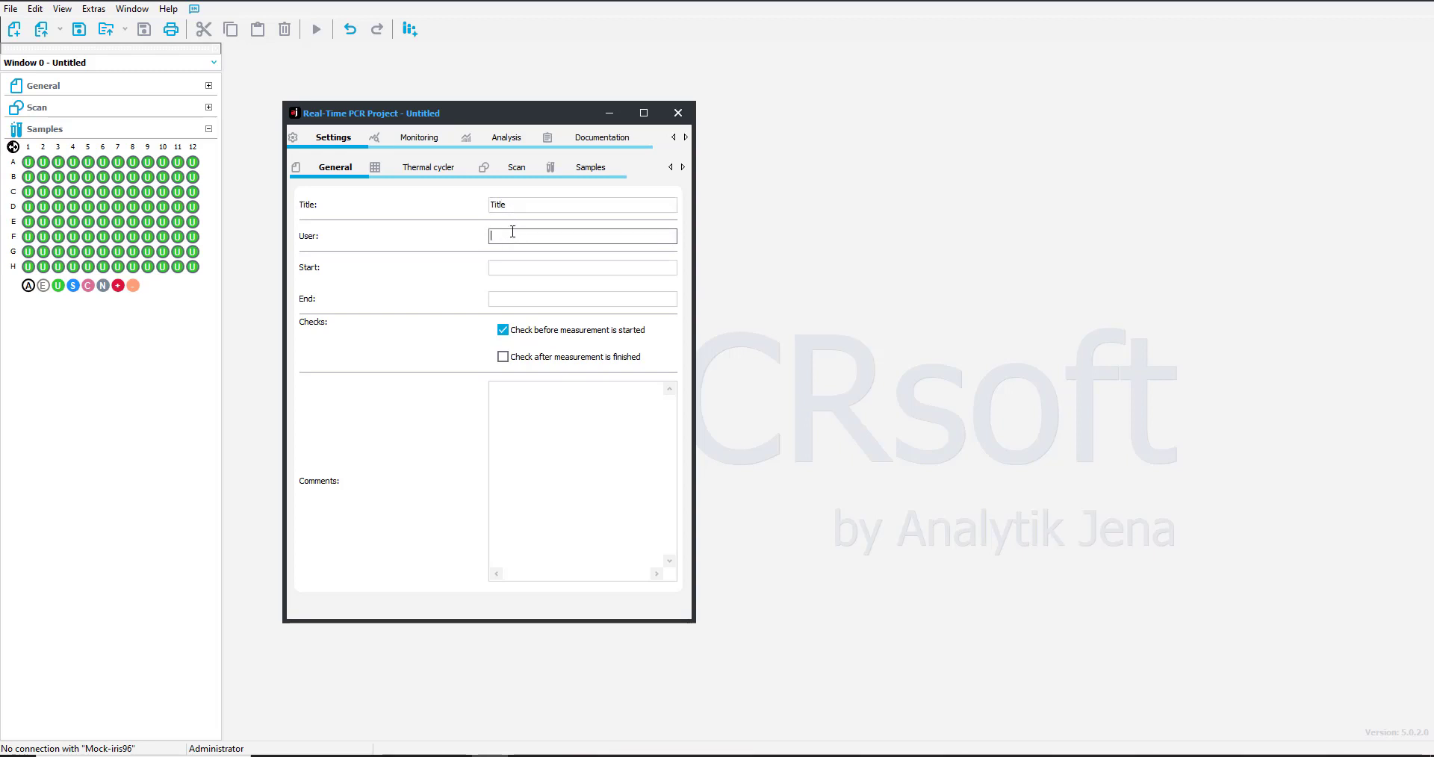
pyautogui.write('User')
# - Keep only the after-measurement check on, add comment 'Comment of experiment', and maximize the window
pyautogui.click(514, 266)
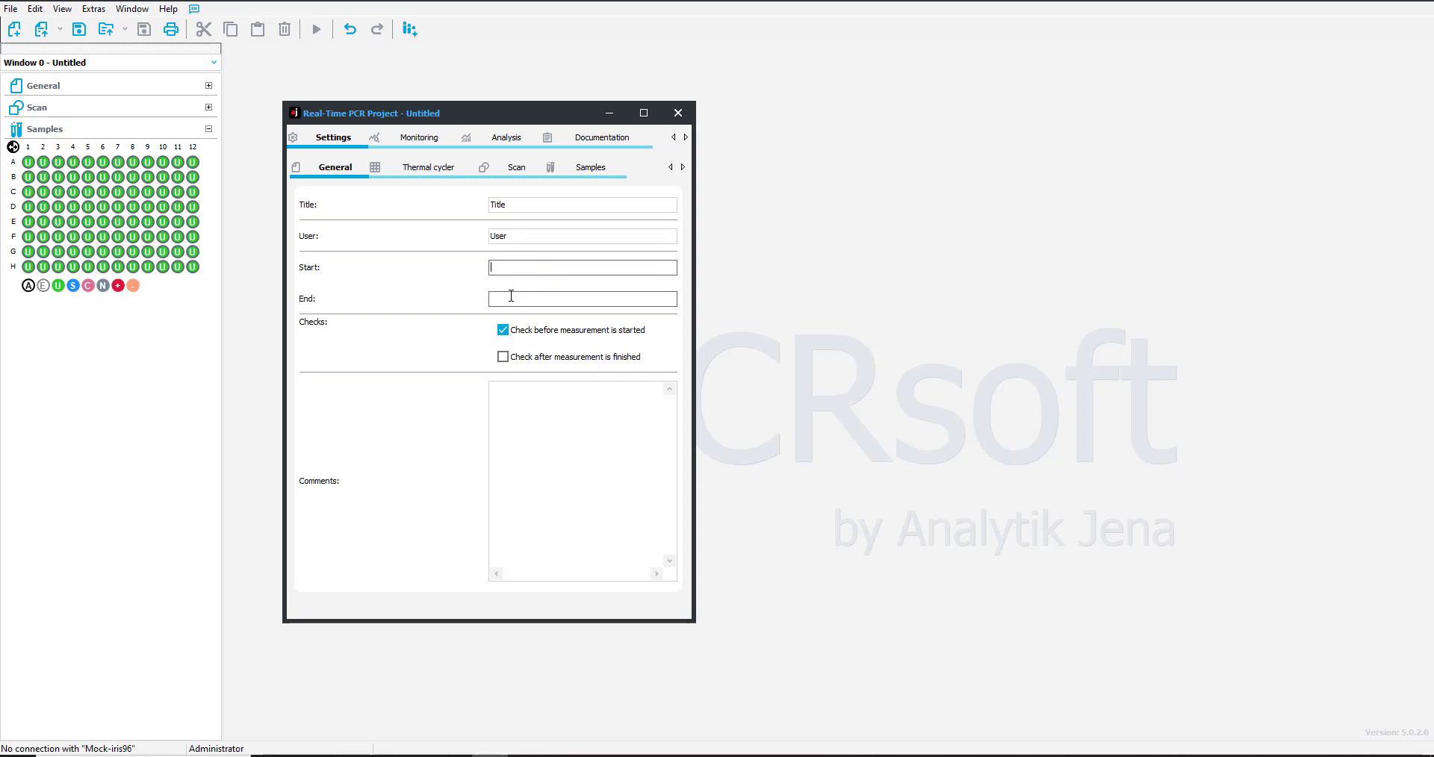
pyautogui.click(512, 297)
pyautogui.click(504, 357)
pyautogui.click(502, 335)
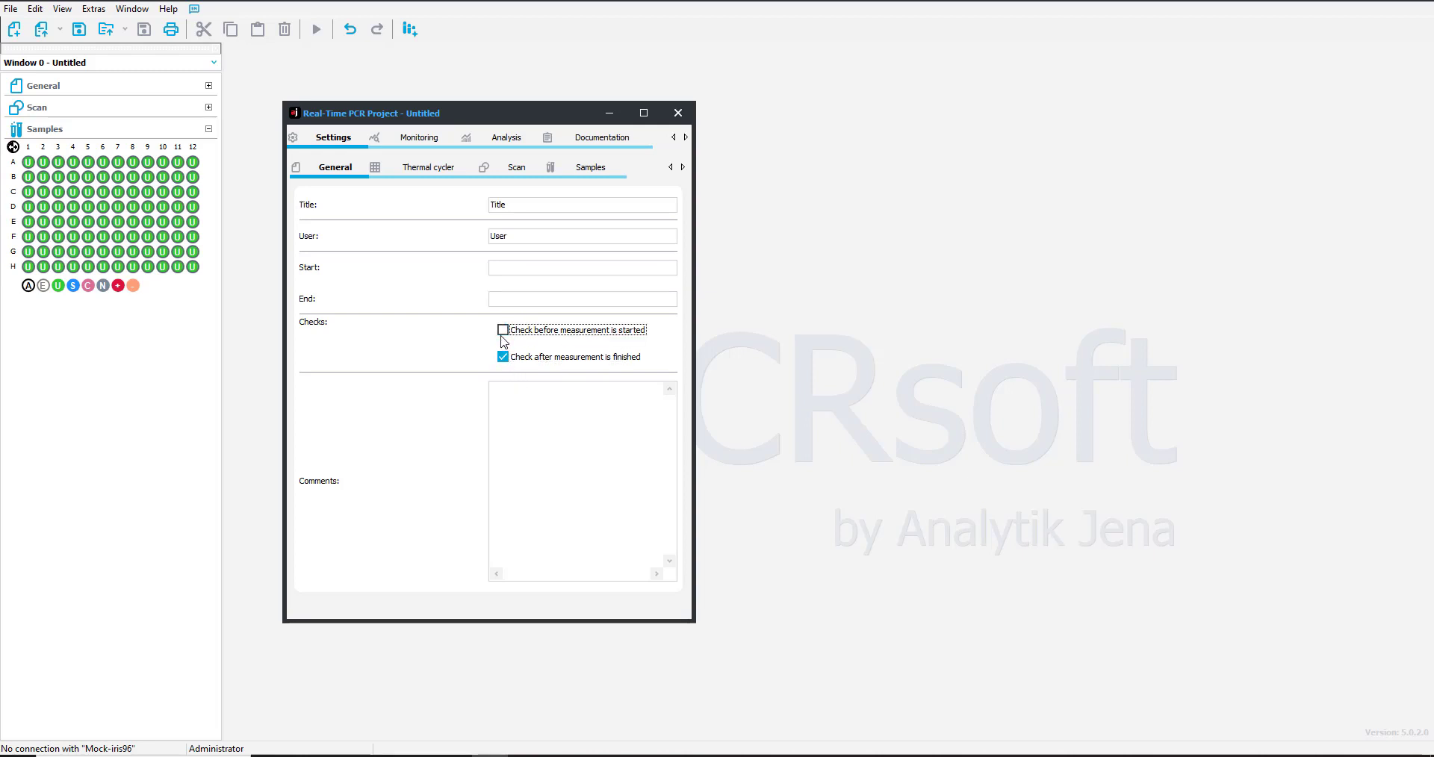
pyautogui.click(513, 398)
pyautogui.write('Comment of e')
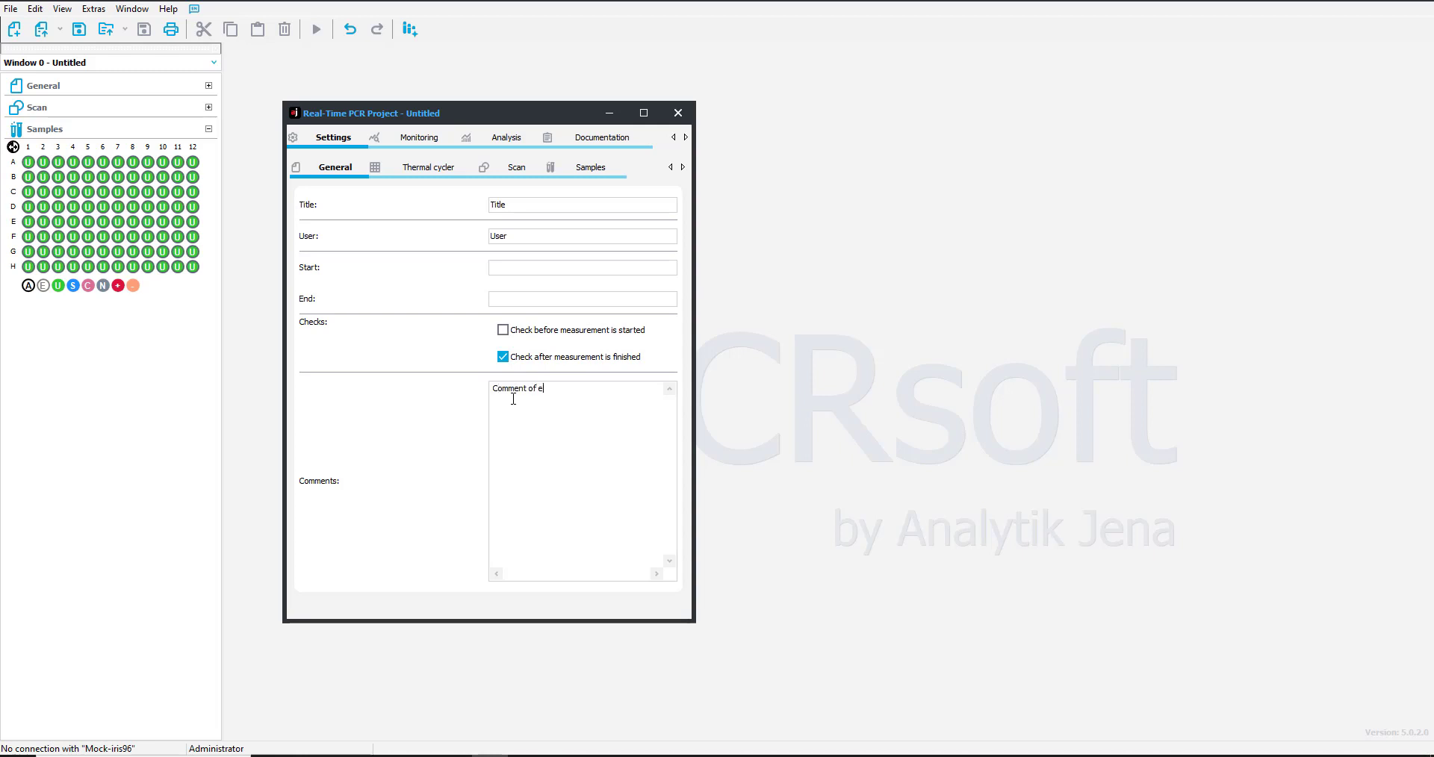
pyautogui.write('xperiment')
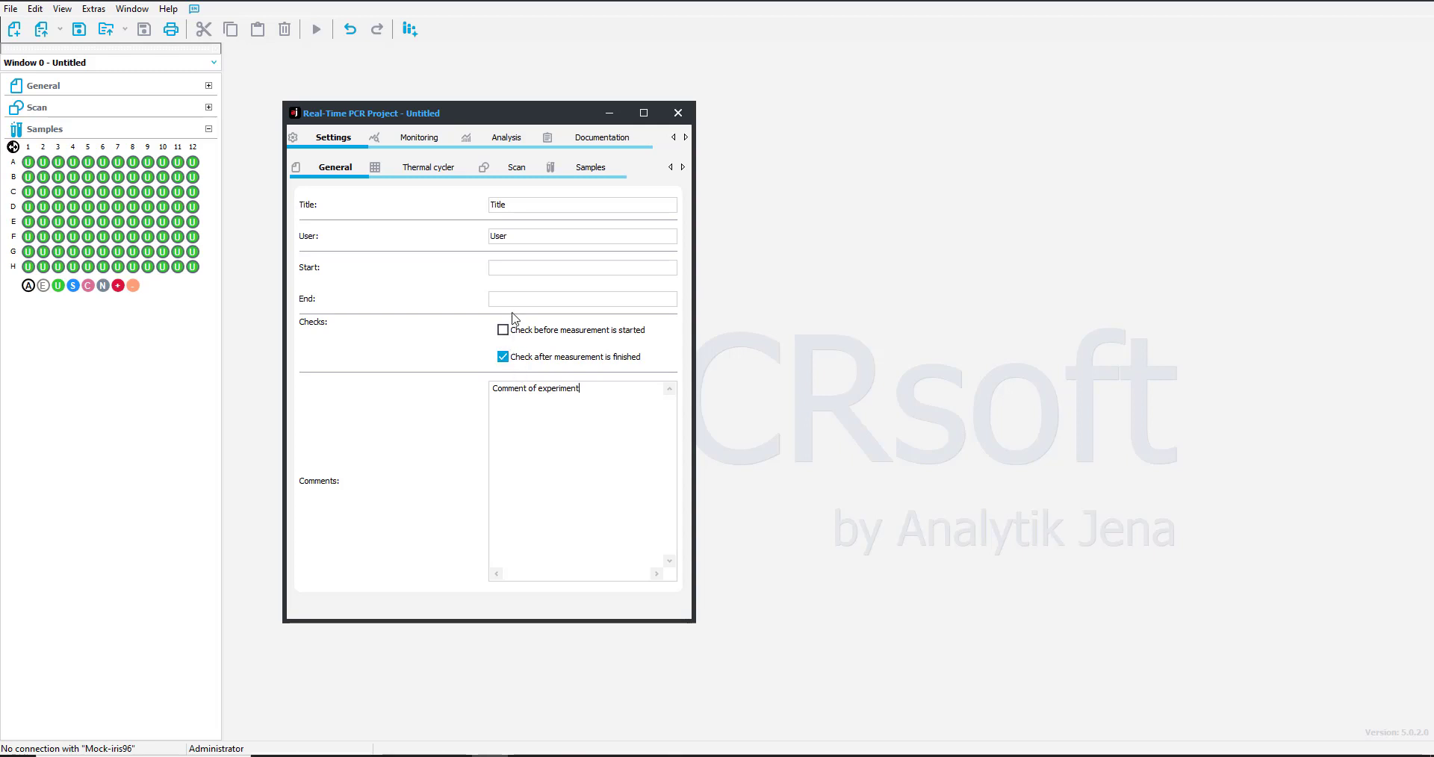
pyautogui.click(639, 111)
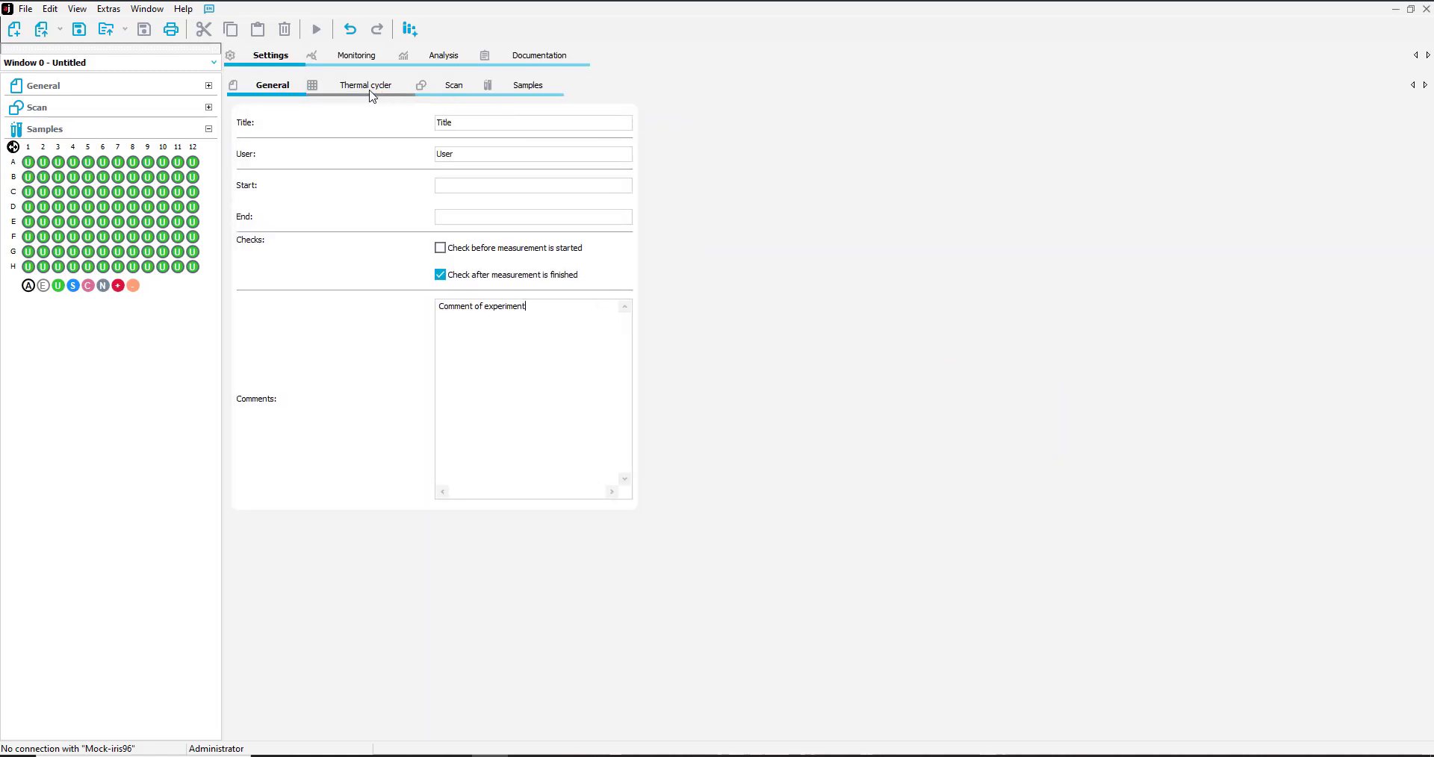
# - Enter thermal protocol step 1 at 95,0 °C for 03:00
pyautogui.click(371, 95)
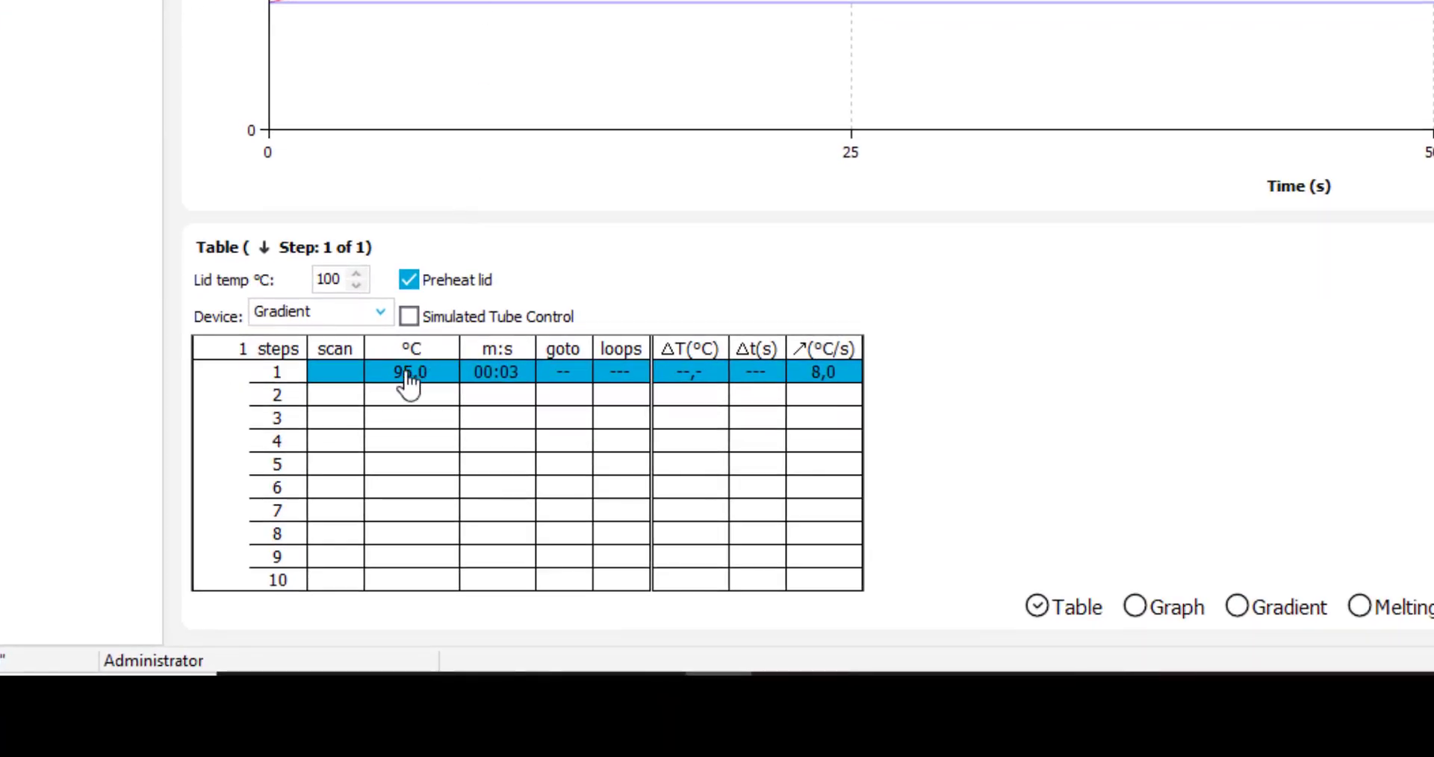
pyautogui.doubleClick(406, 371)
pyautogui.write('95')
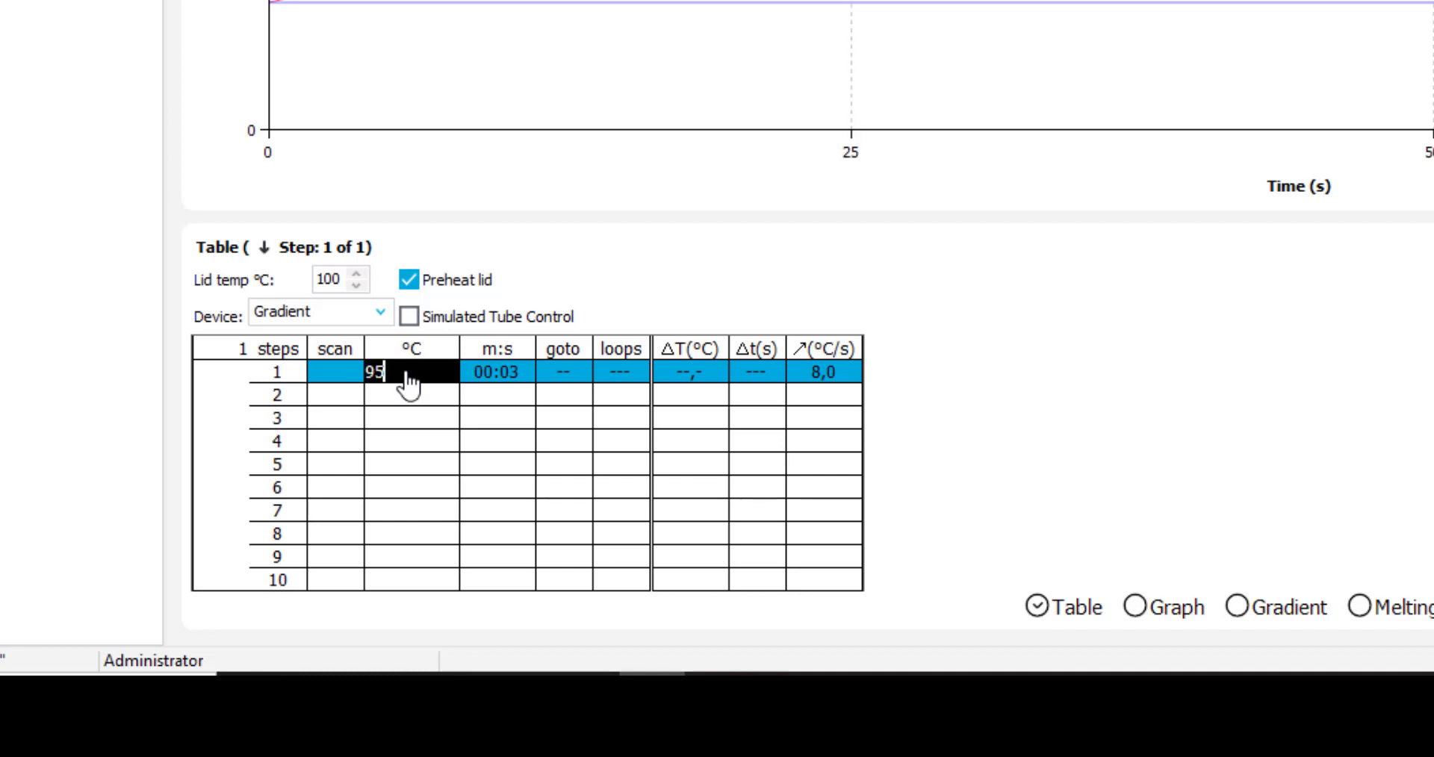
pyautogui.press('Tab')
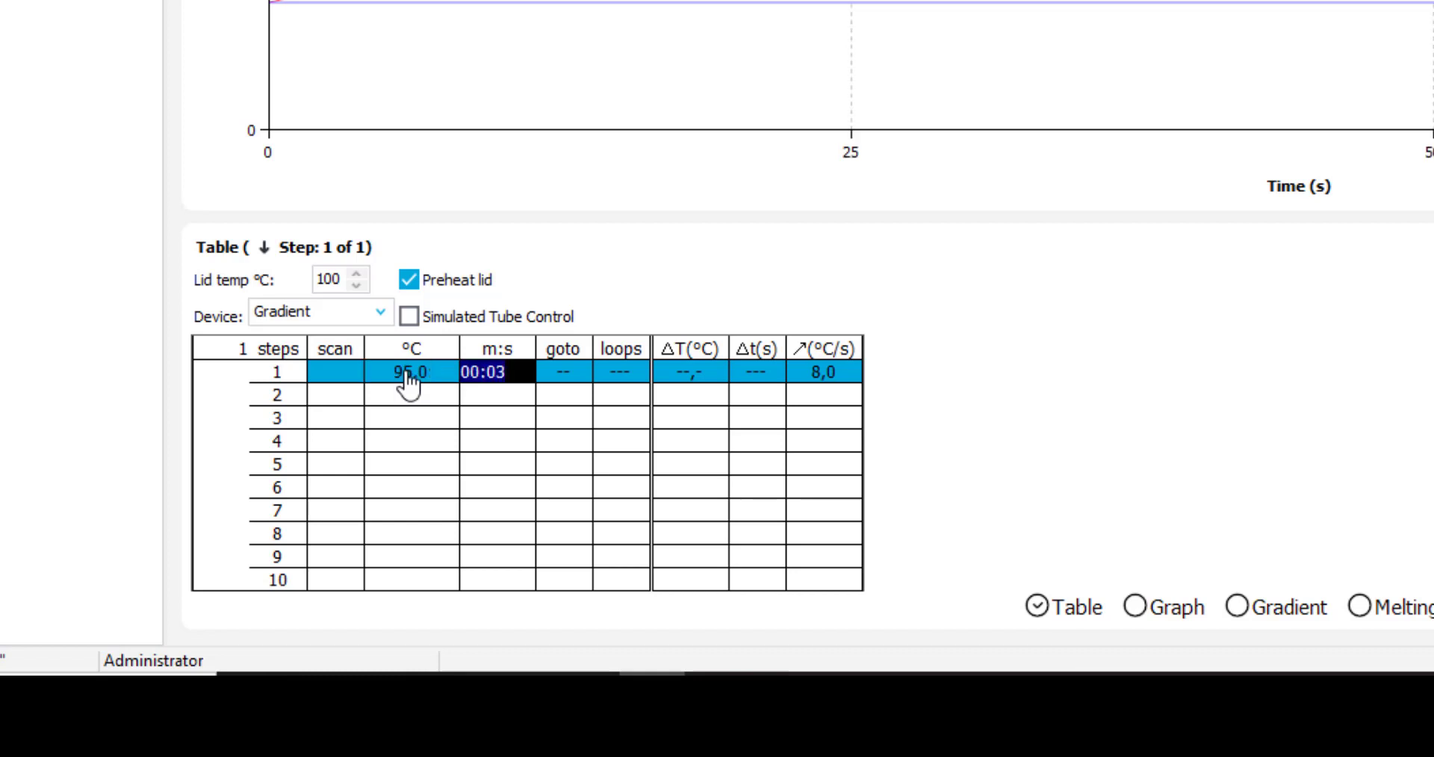
pyautogui.write('300')
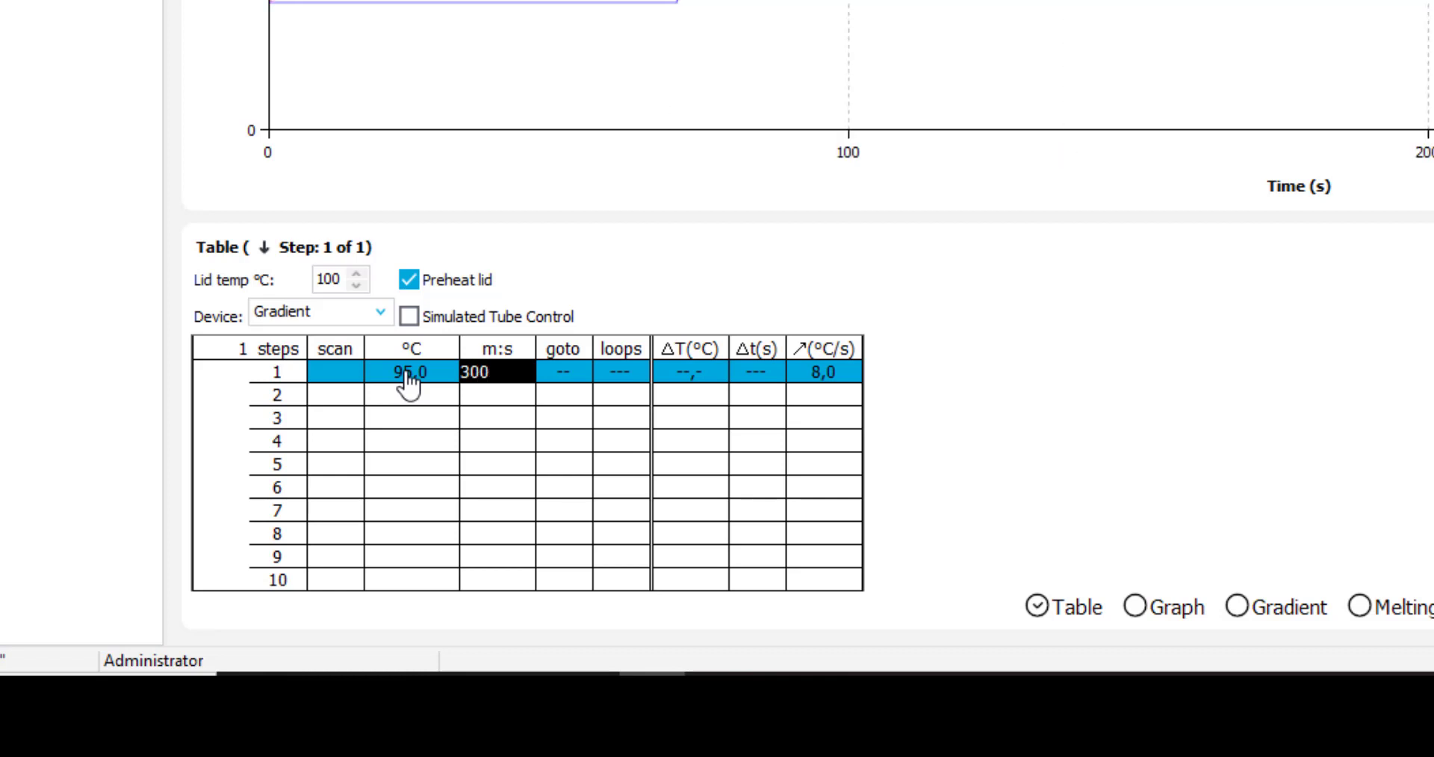
pyautogui.click(408, 396)
# - Add step 2 at 60,0 °C for 00:30 and step 3 at 72,0 °C for 01:00
pyautogui.write('60')
pyautogui.press('Tab')
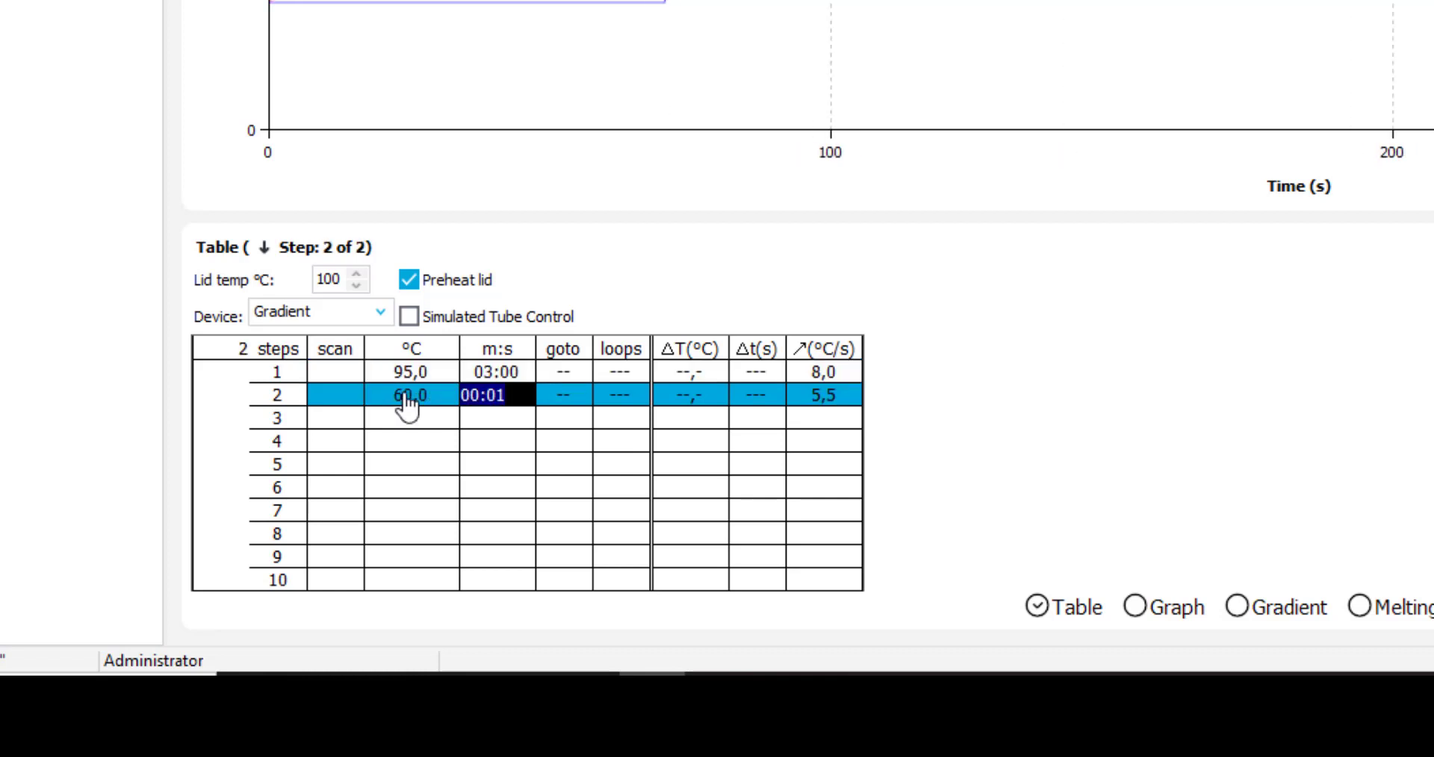
pyautogui.write('30')
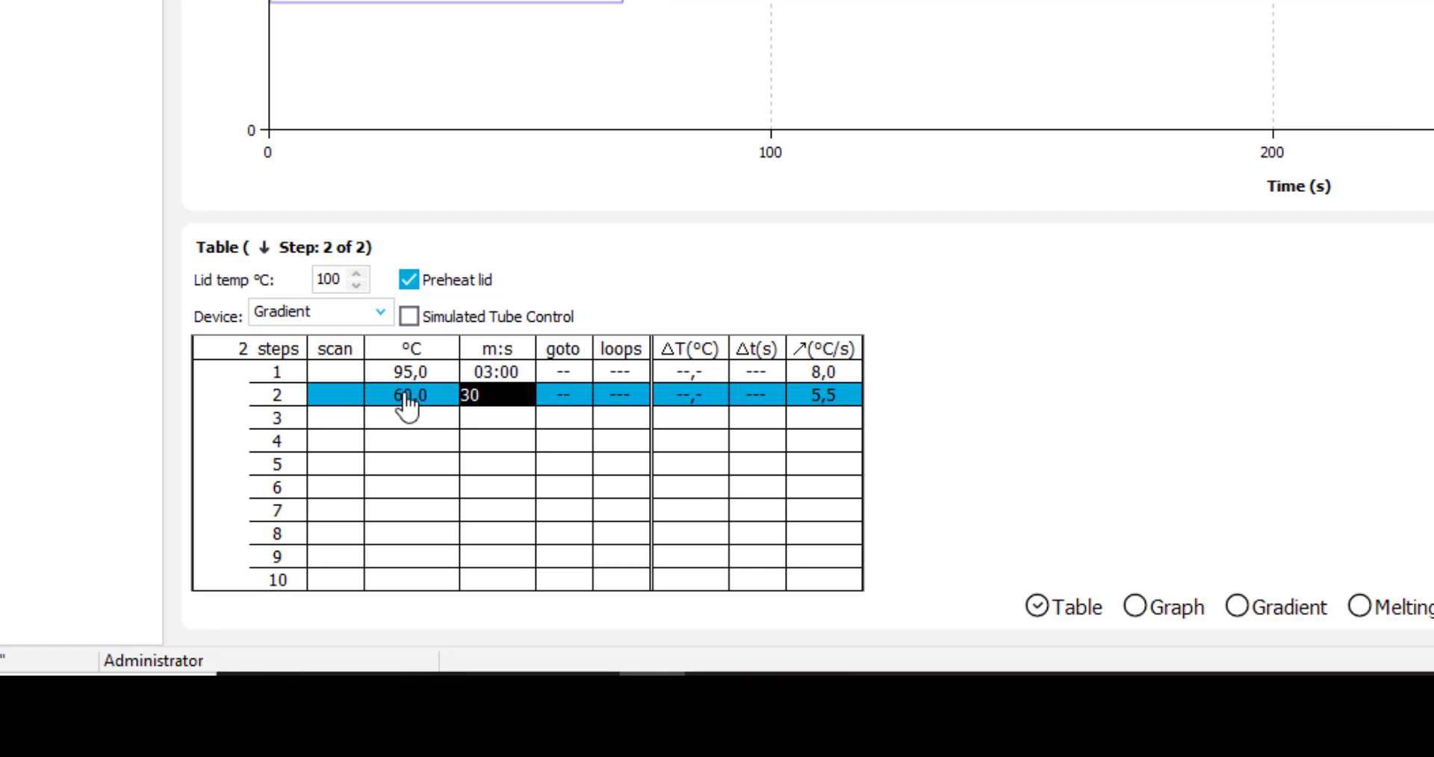
pyautogui.click(407, 428)
pyautogui.click(407, 428)
pyautogui.write('72')
pyautogui.press('Tab')
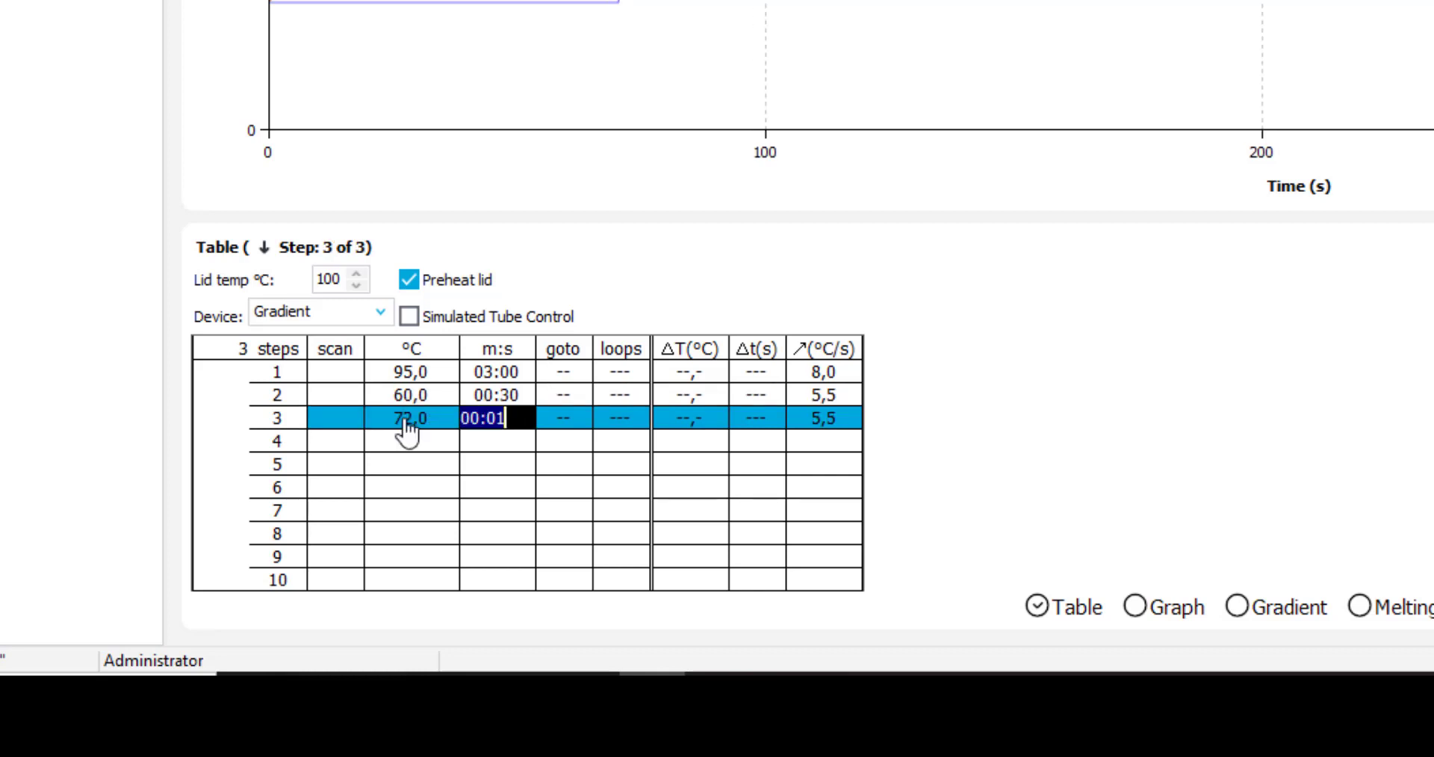
pyautogui.write('100')
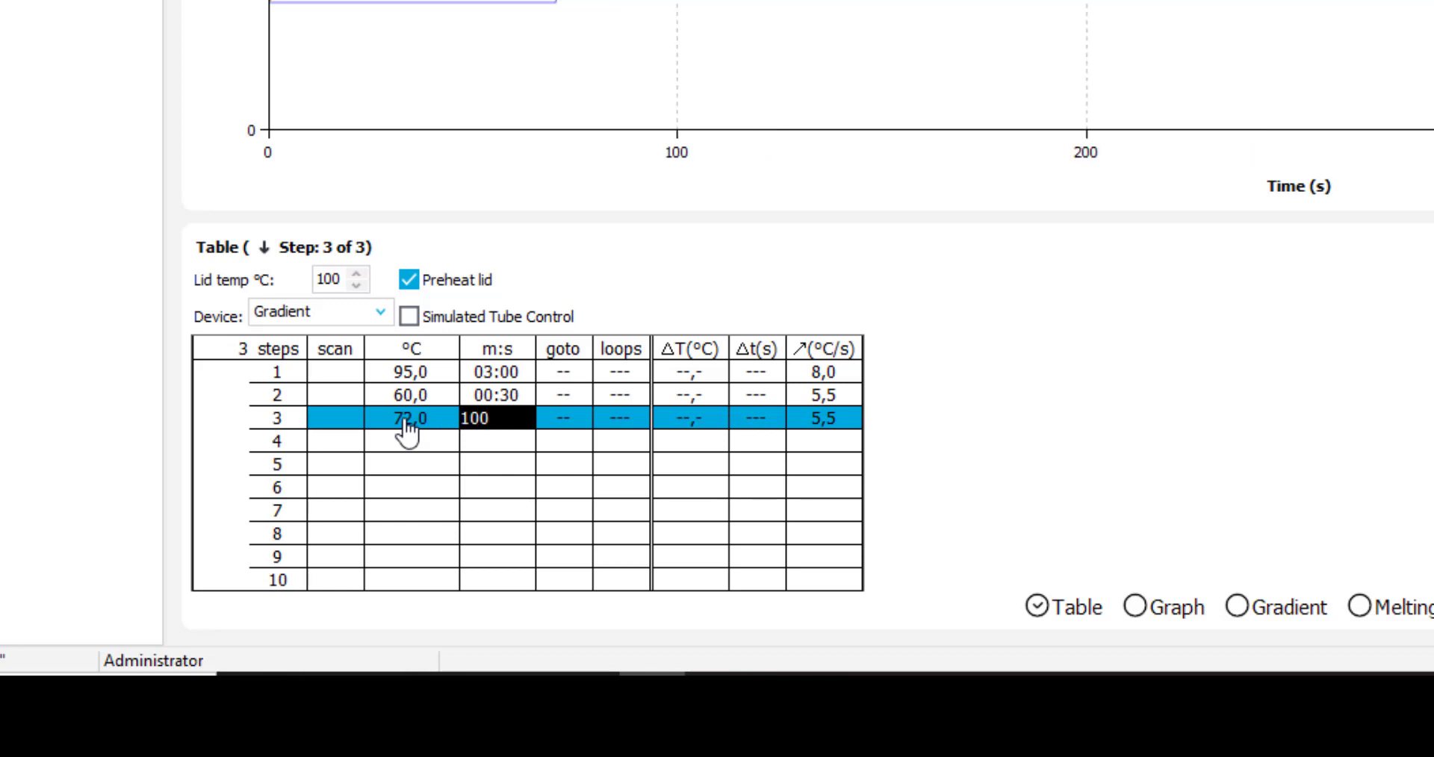
pyautogui.click(564, 422)
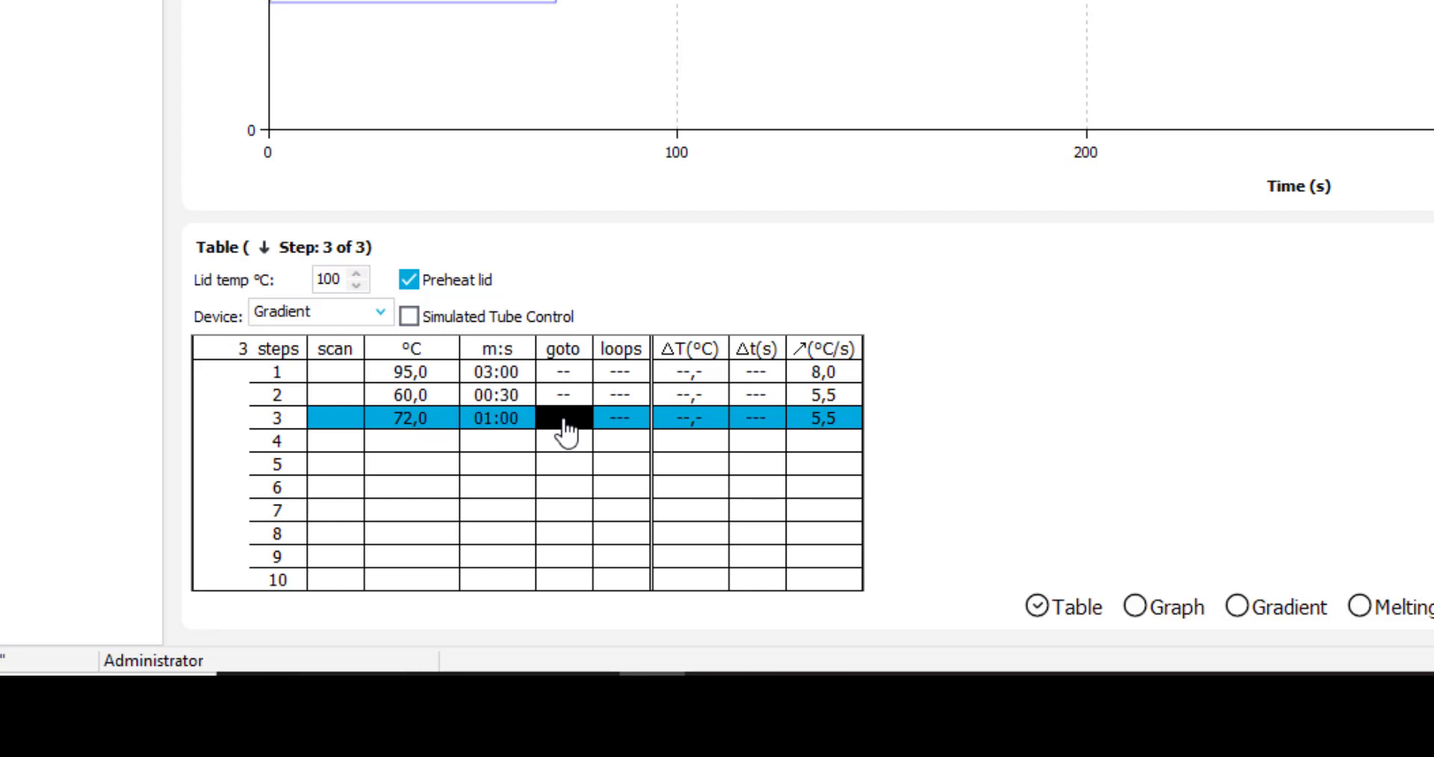
# - Make step 3 loop to step 2 29 times with a scan, ΔT 1,0 °C and Δt 1
pyautogui.write('2')
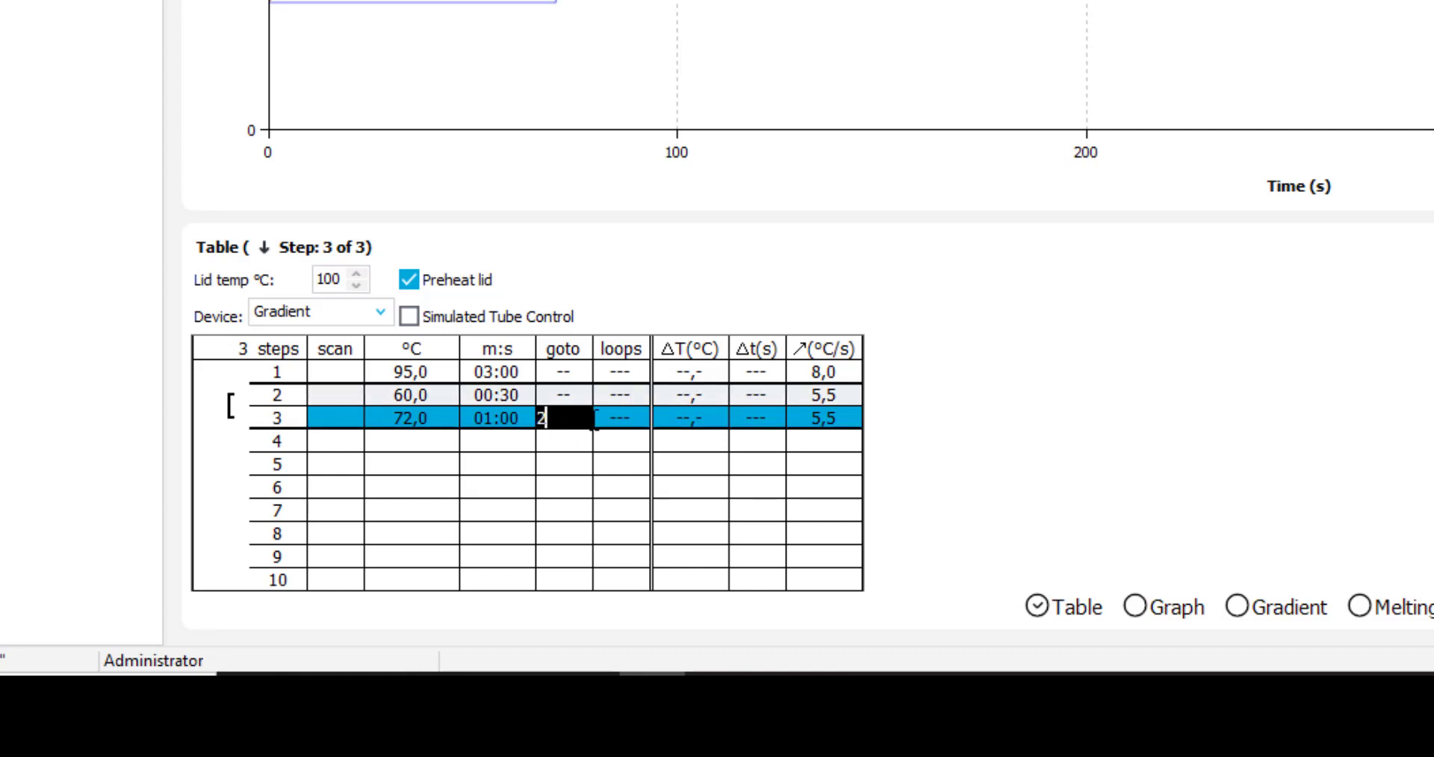
pyautogui.click(617, 427)
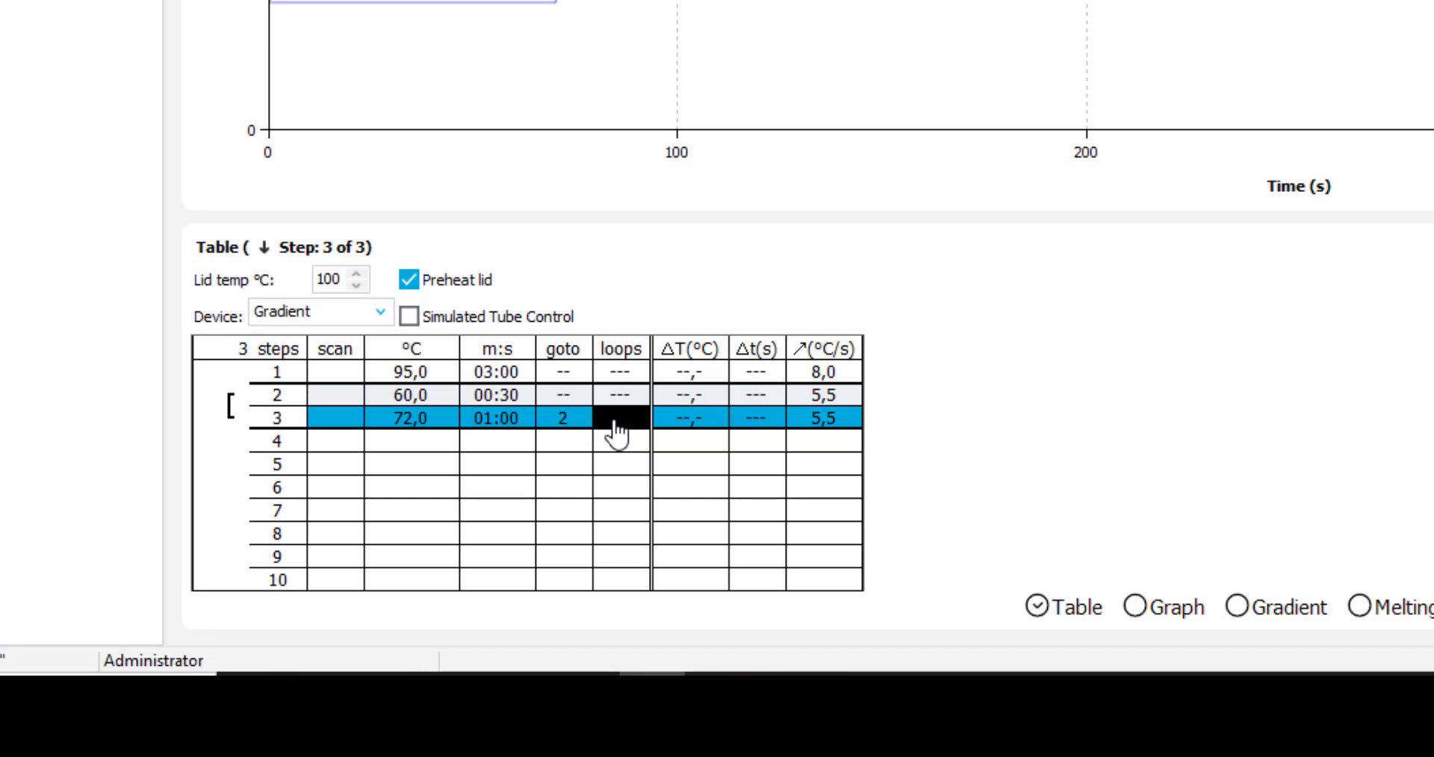
pyautogui.write('29')
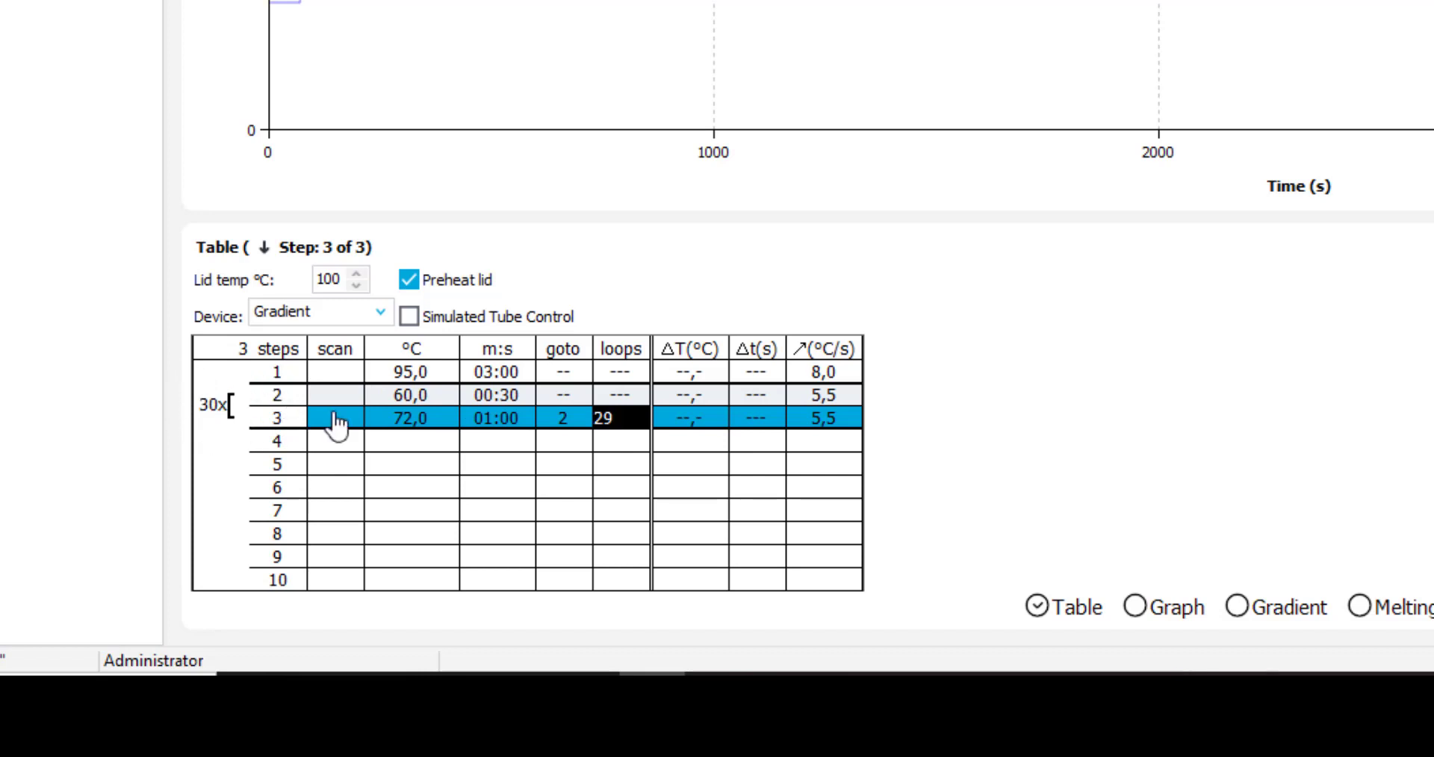
pyautogui.click(334, 418)
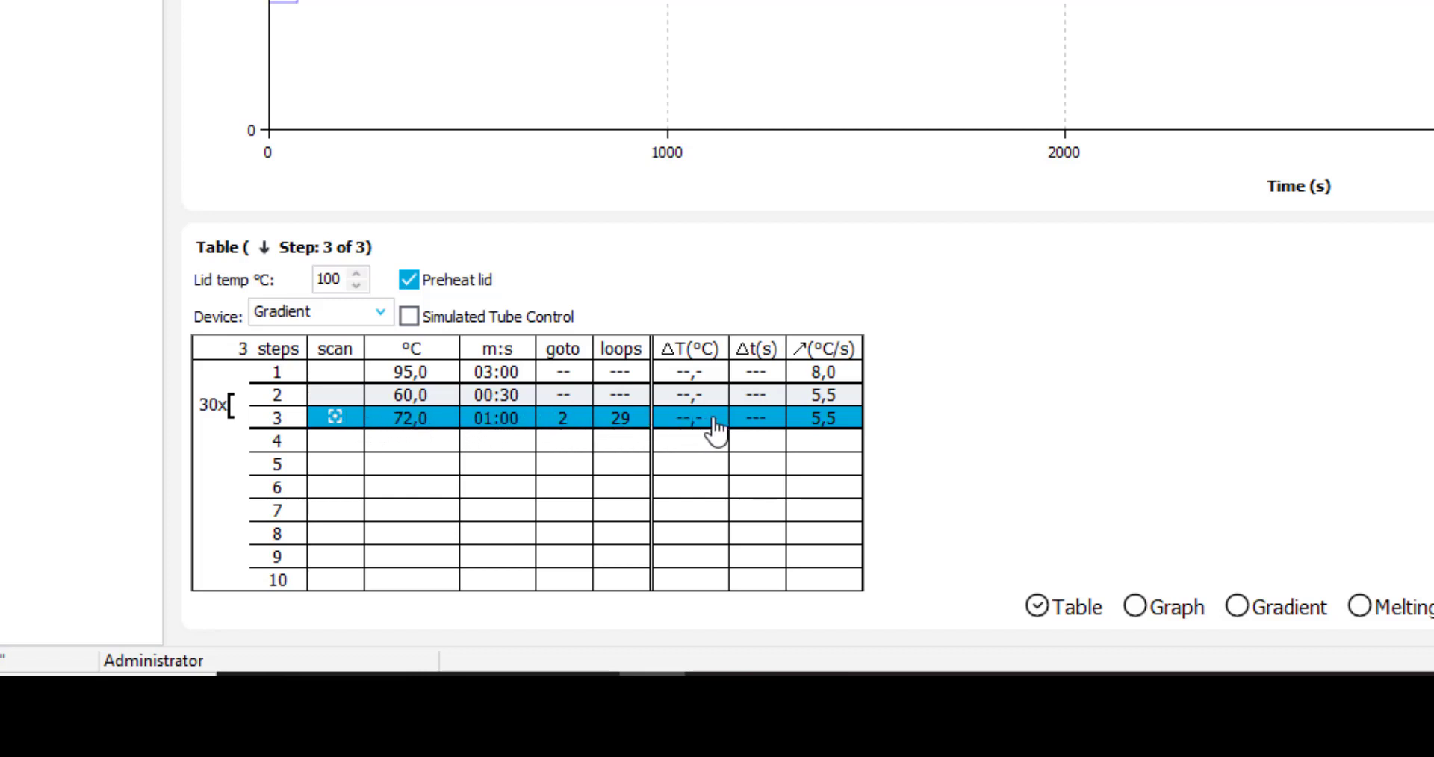
pyautogui.click(691, 422)
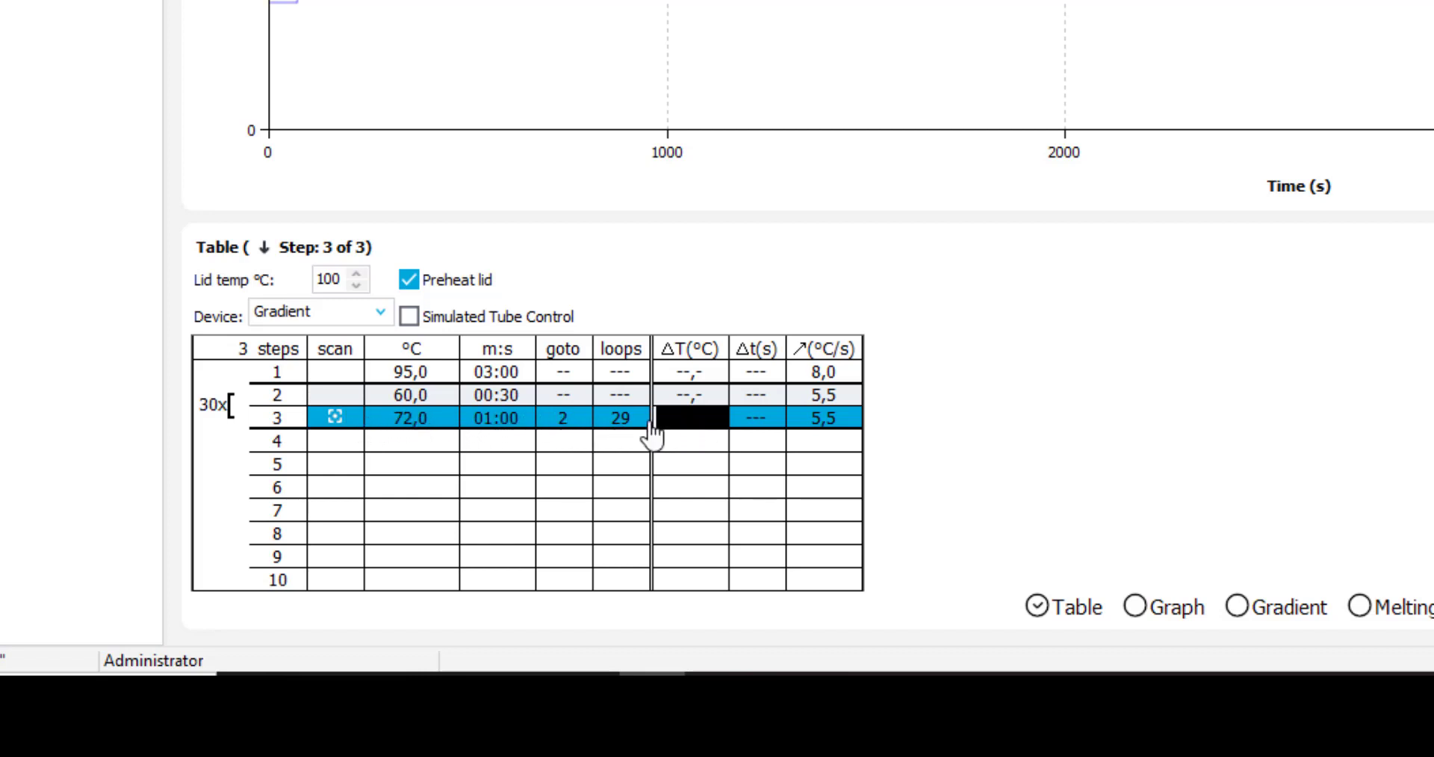
pyautogui.write('1')
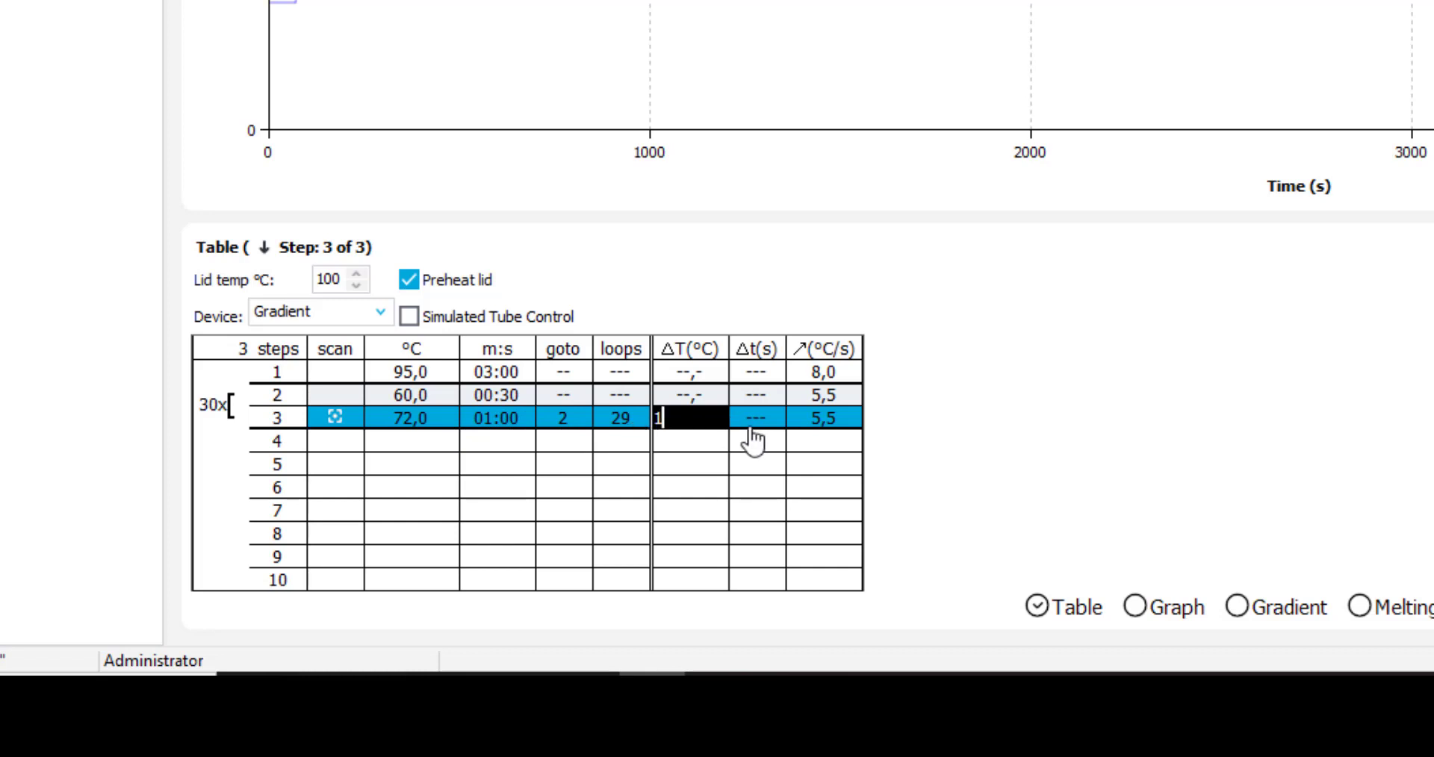
pyautogui.click(754, 422)
pyautogui.write('1')
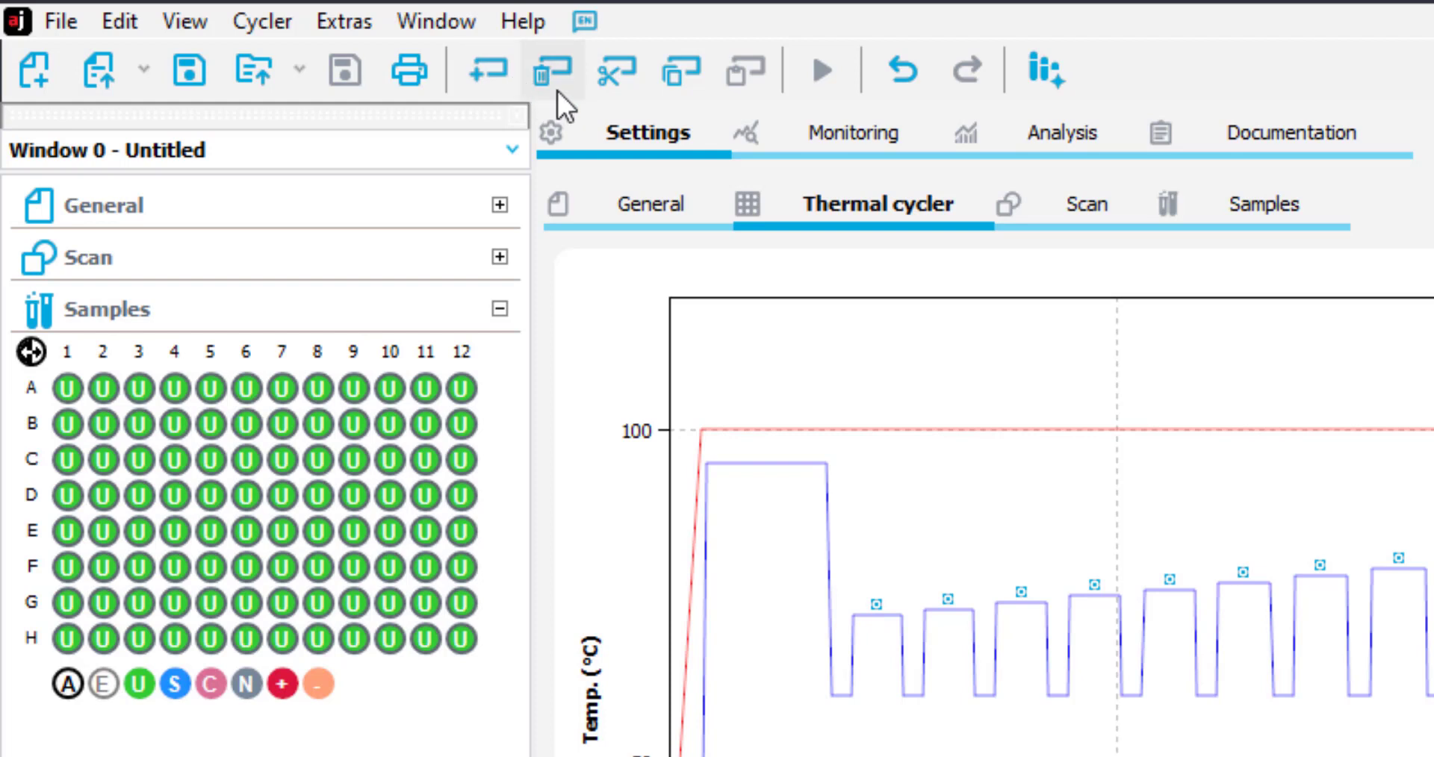
# - Set lid temperature to 110 °C, preheat lid off, and simulated tube control on
pyautogui.click(563, 72)
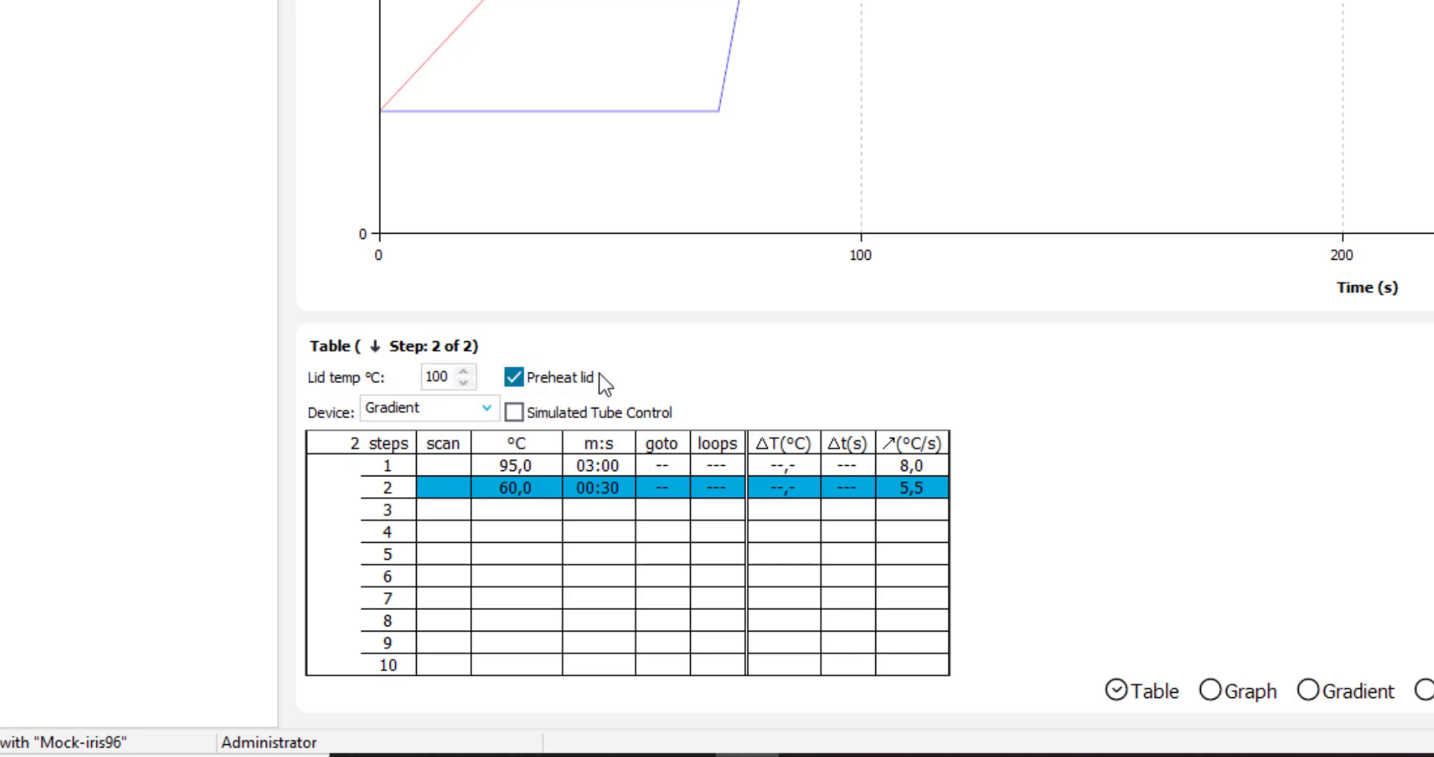
pyautogui.click(514, 377)
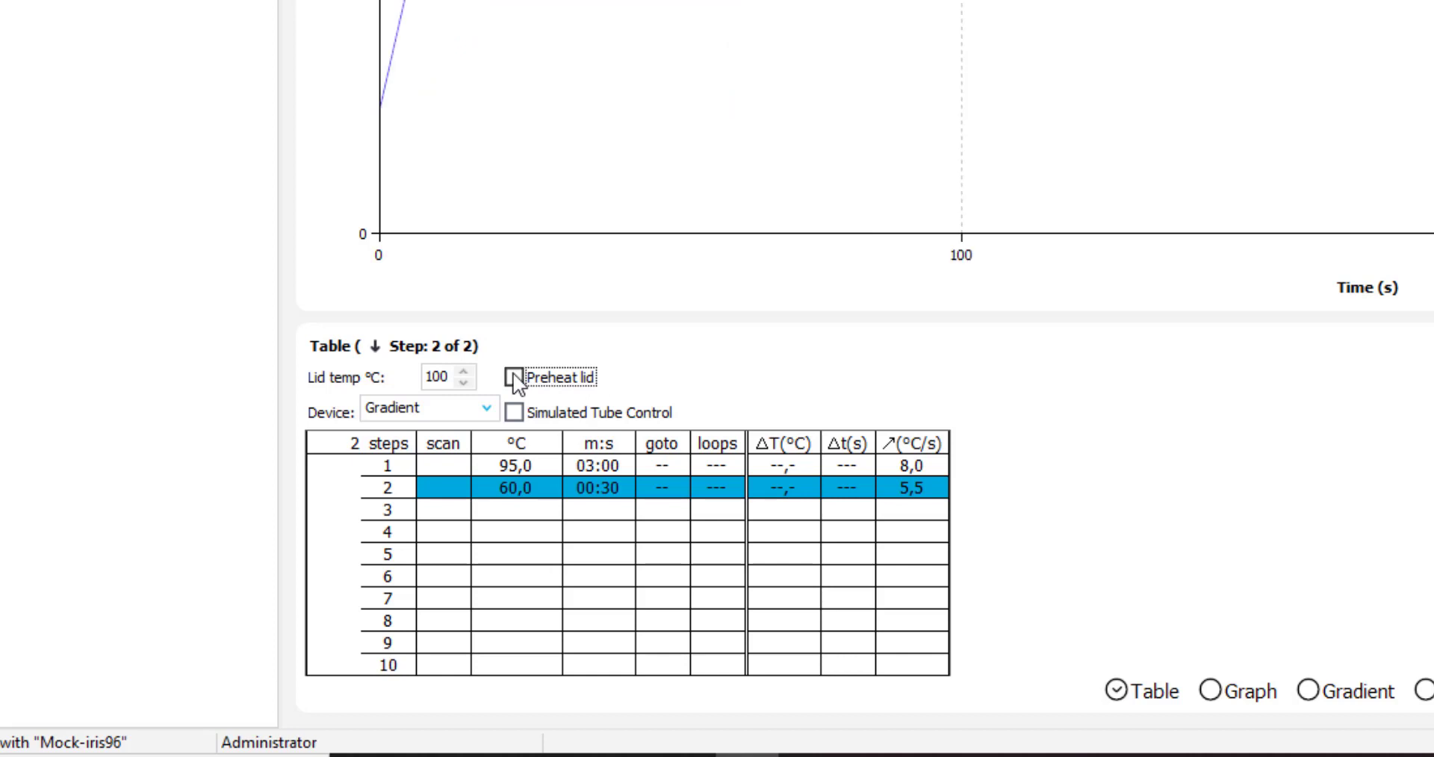
pyautogui.click(464, 371)
pyautogui.click(464, 371)
pyautogui.click(463, 372)
pyautogui.click(463, 371)
pyautogui.click(464, 371)
pyautogui.click(463, 371)
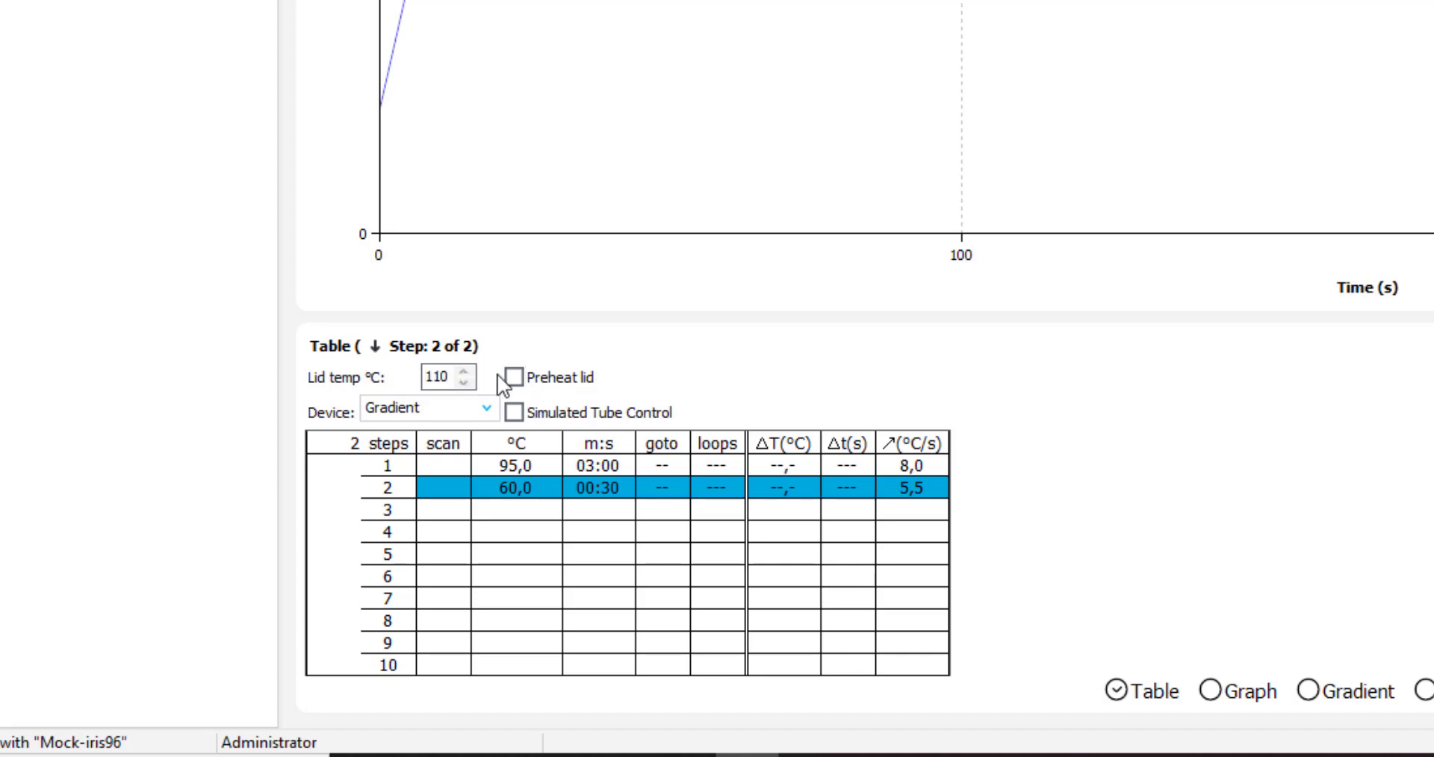
pyautogui.click(514, 413)
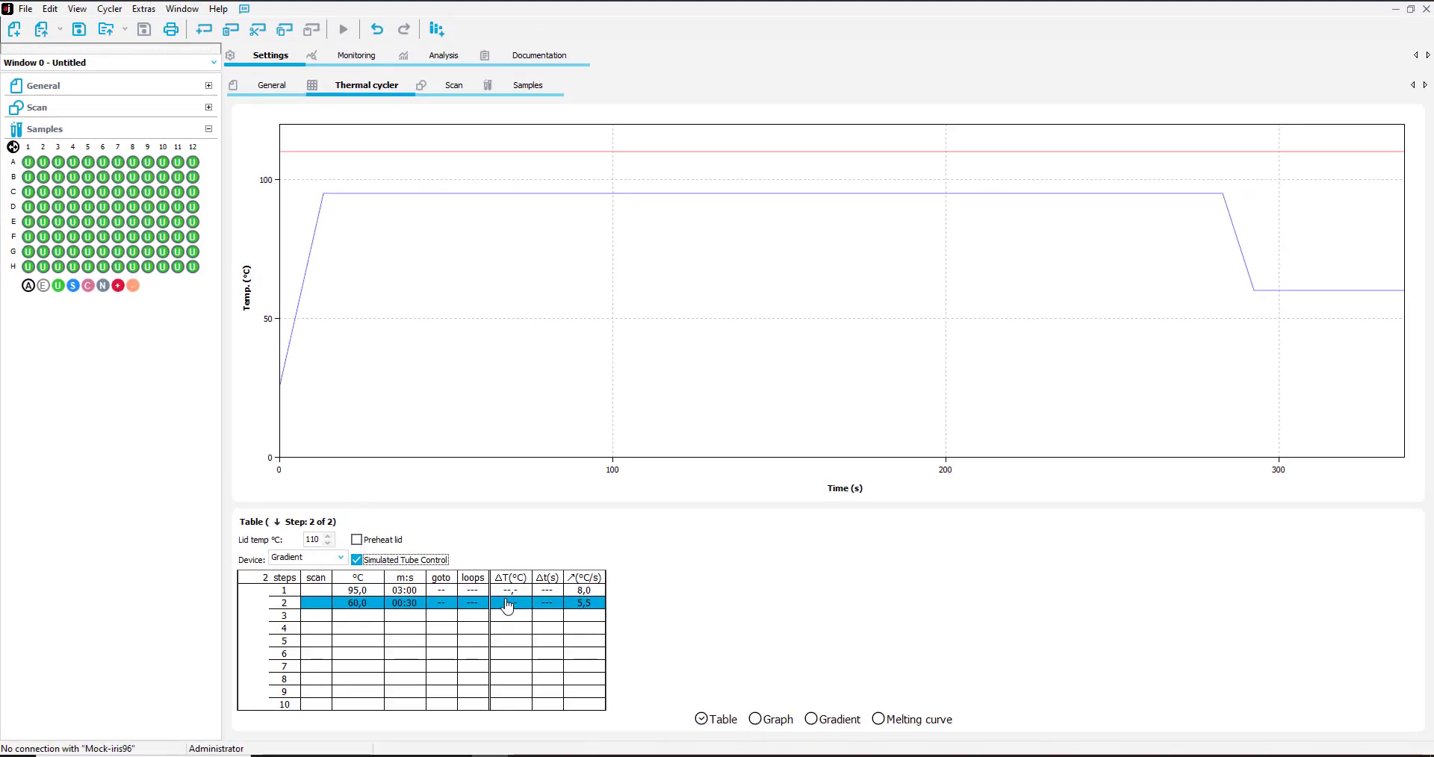
# - In Graph view, change step 2's temperature to 72,0 °C and display its gradient
pyautogui.click(754, 720)
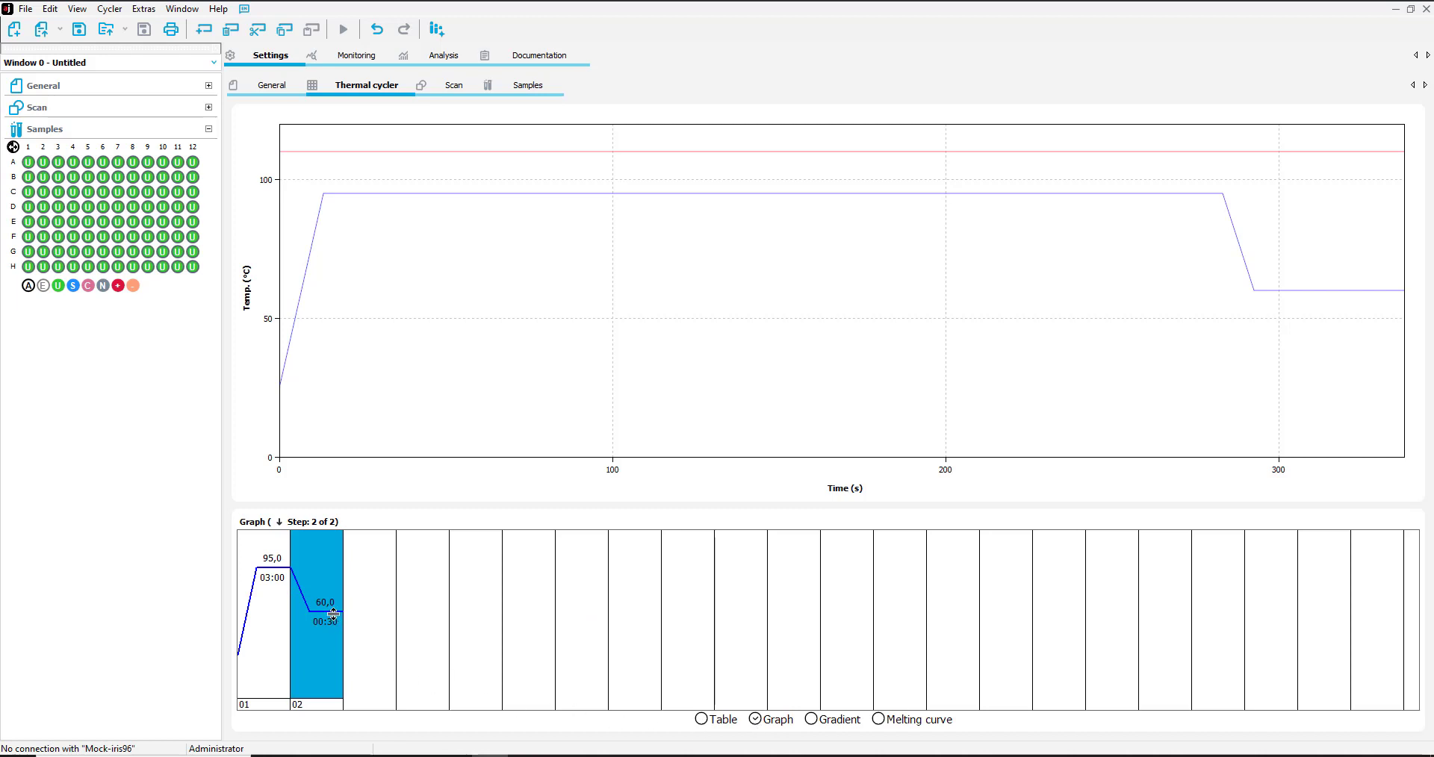
pyautogui.moveTo(333, 609)
pyautogui.mouseDown()
pyautogui.moveTo(328, 564)
pyautogui.moveTo(326, 604)
pyautogui.mouseUp()
pyautogui.doubleClick(321, 596)
pyautogui.write('72')
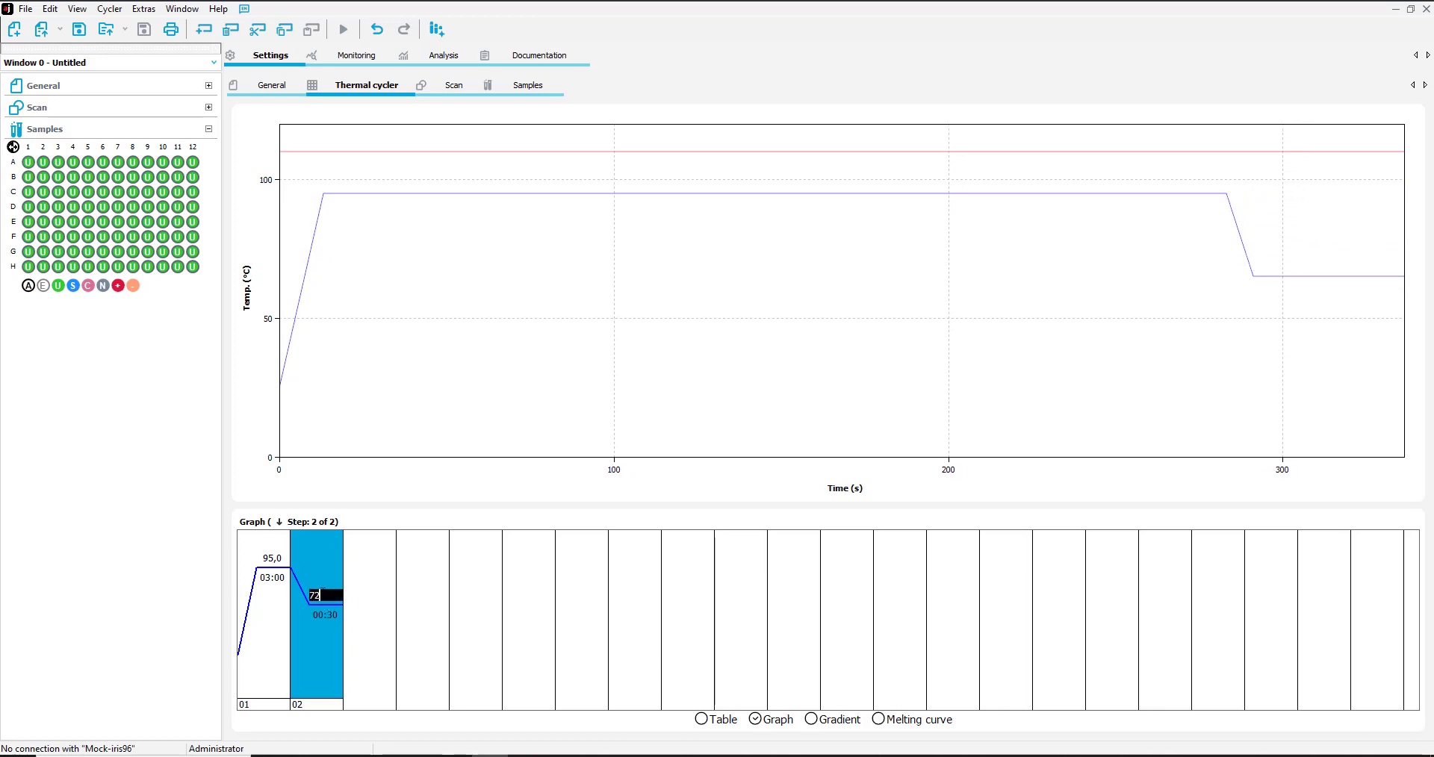
pyautogui.press('Return')
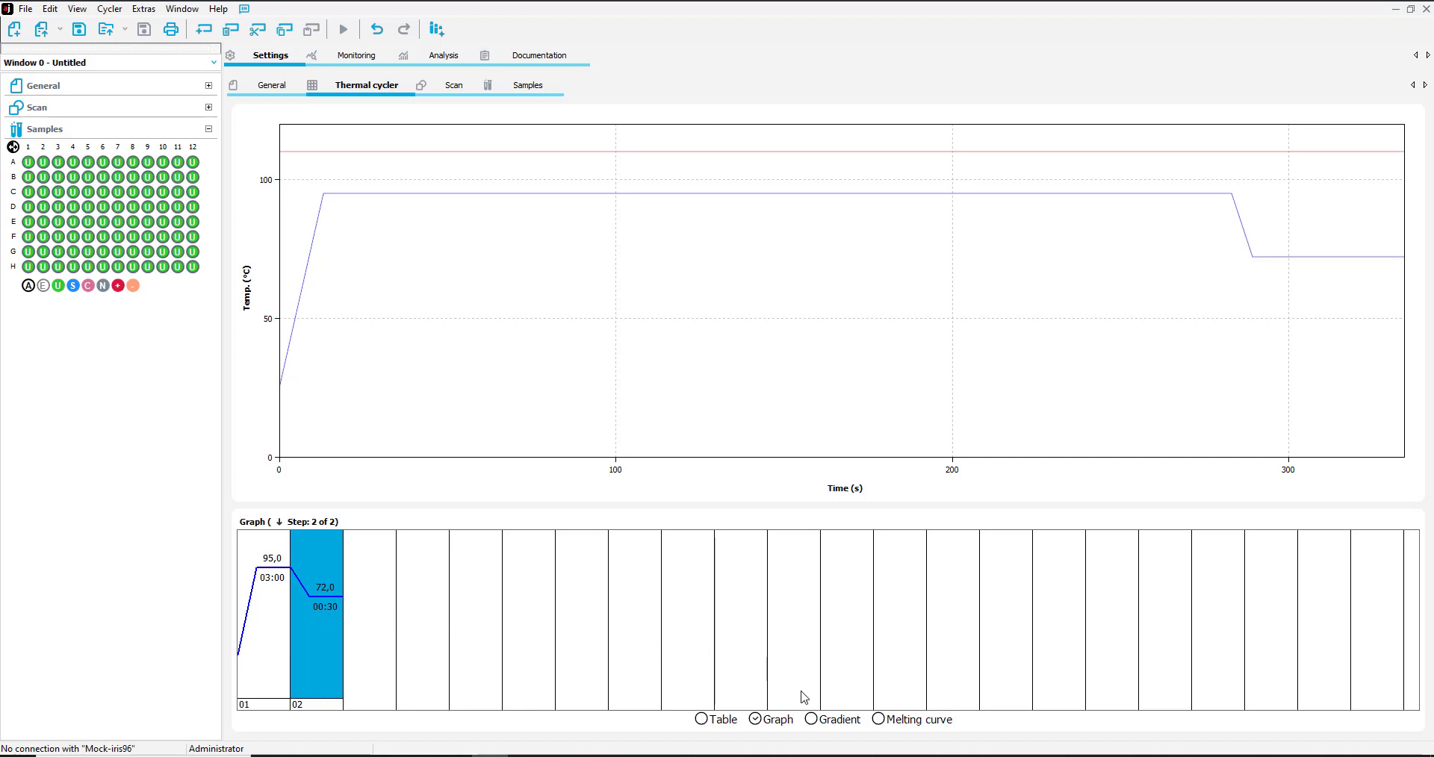
pyautogui.click(812, 720)
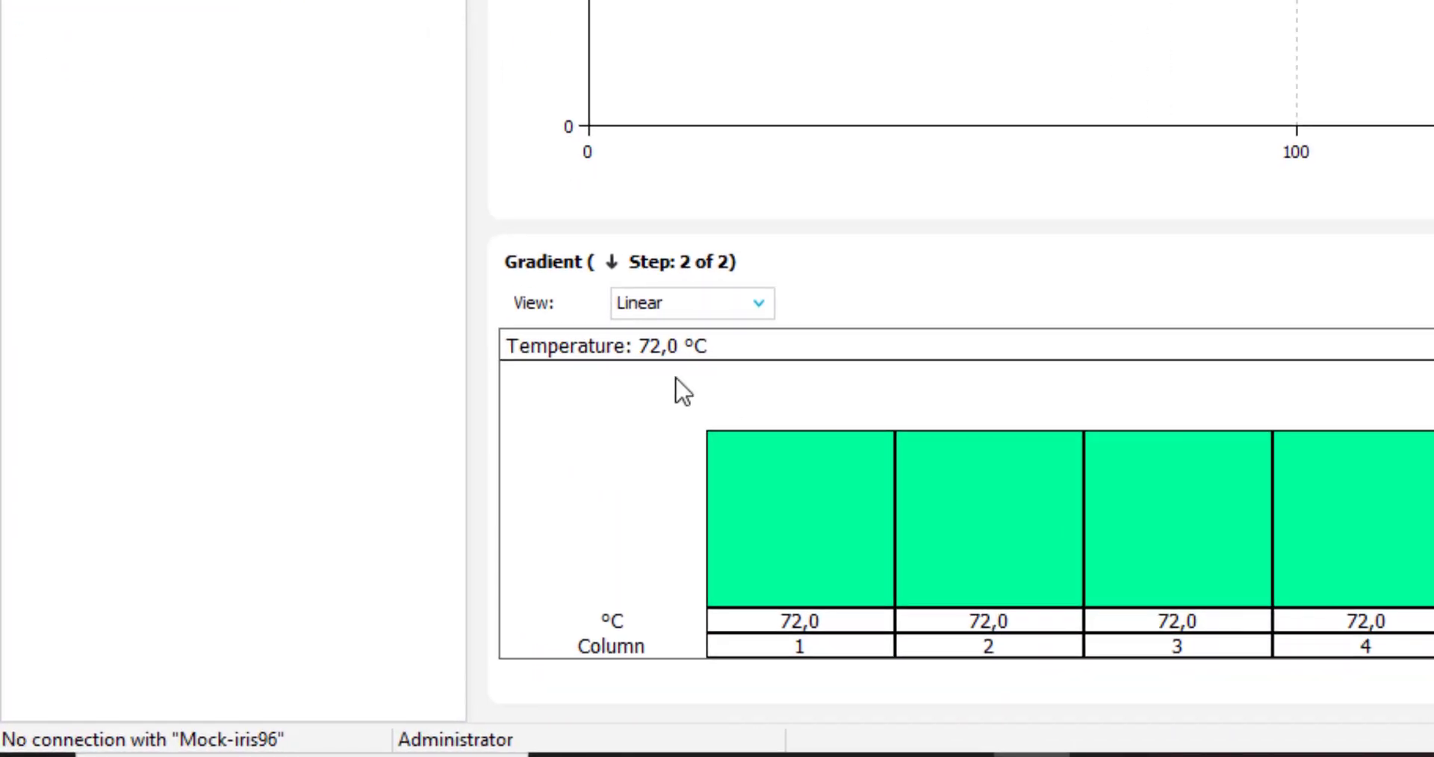
# - Try a margin gradient for step 2 spanning 60 to 70 °C
pyautogui.click(646, 306)
pyautogui.click(646, 351)
pyautogui.click(682, 347)
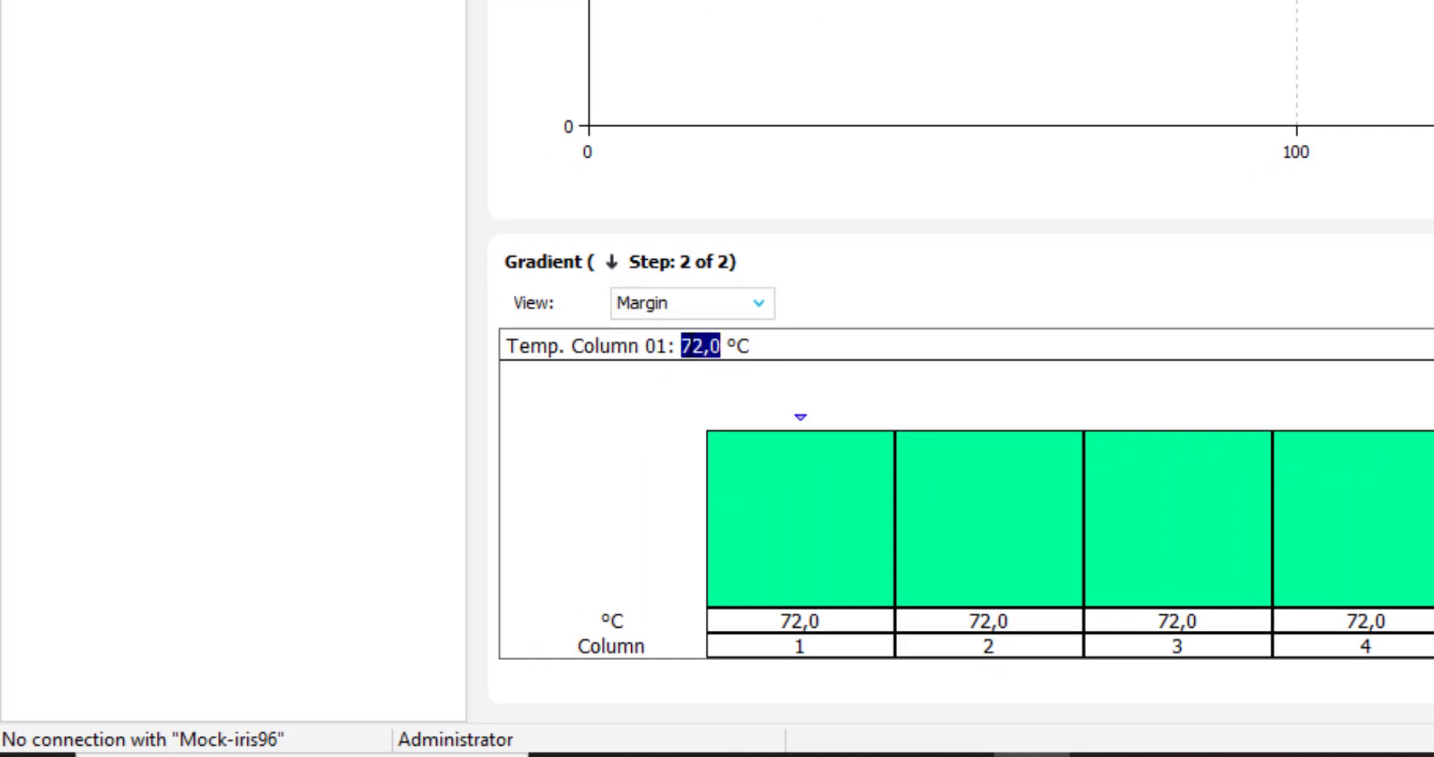
pyautogui.write('60')
pyautogui.press('Return')
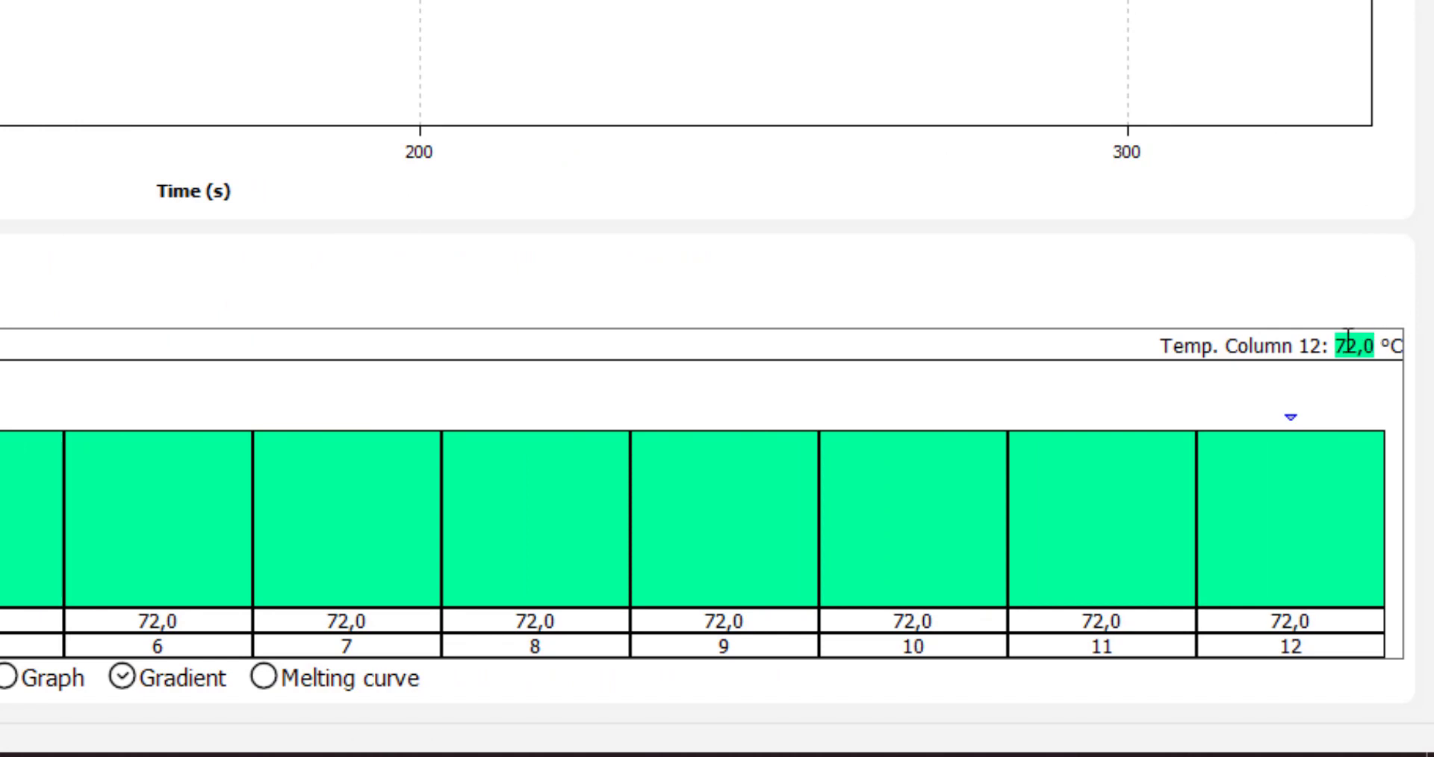
pyautogui.write('70')
pyautogui.press('Return')
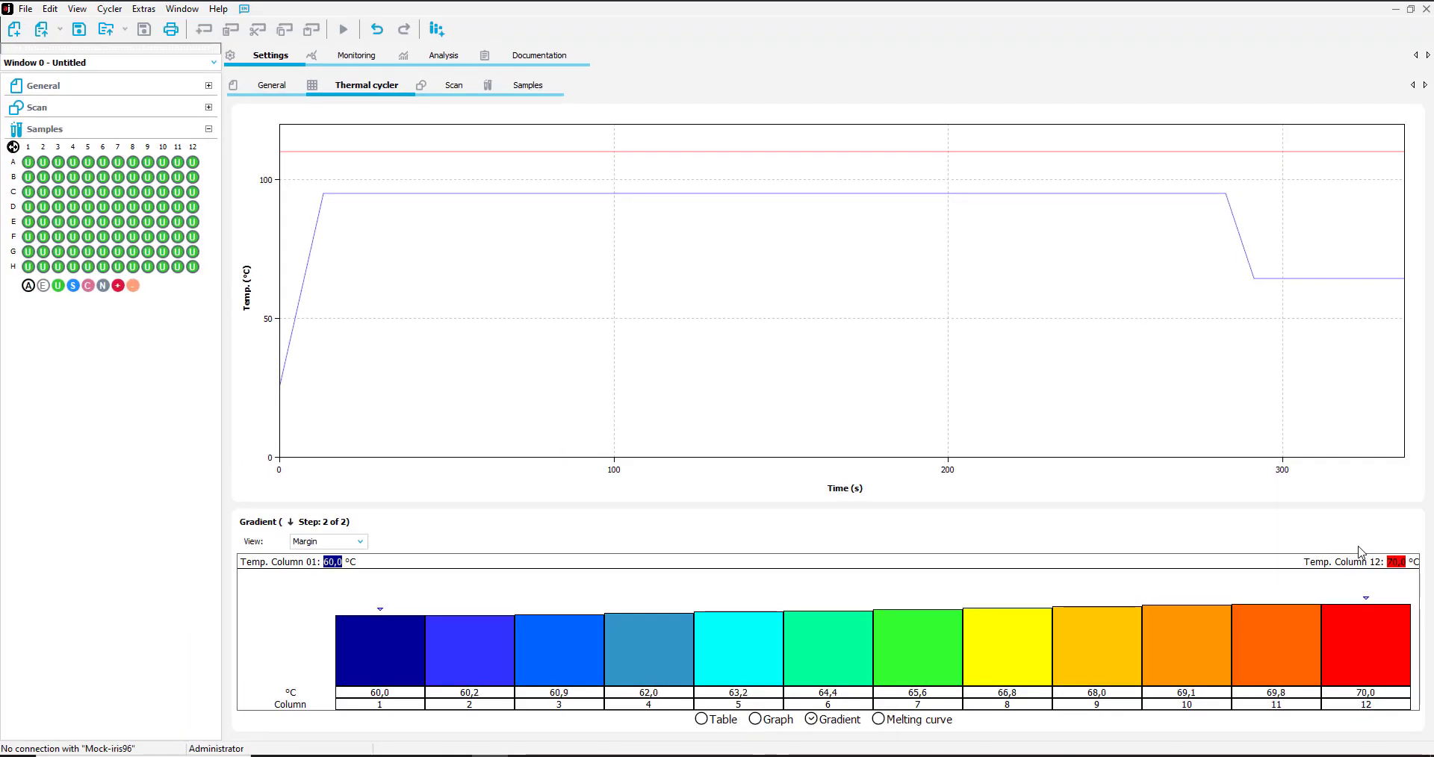
# - Switch back to a linear gradient centred at 65,0 °C with a 0,0 increment
pyautogui.click(343, 544)
pyautogui.click(314, 556)
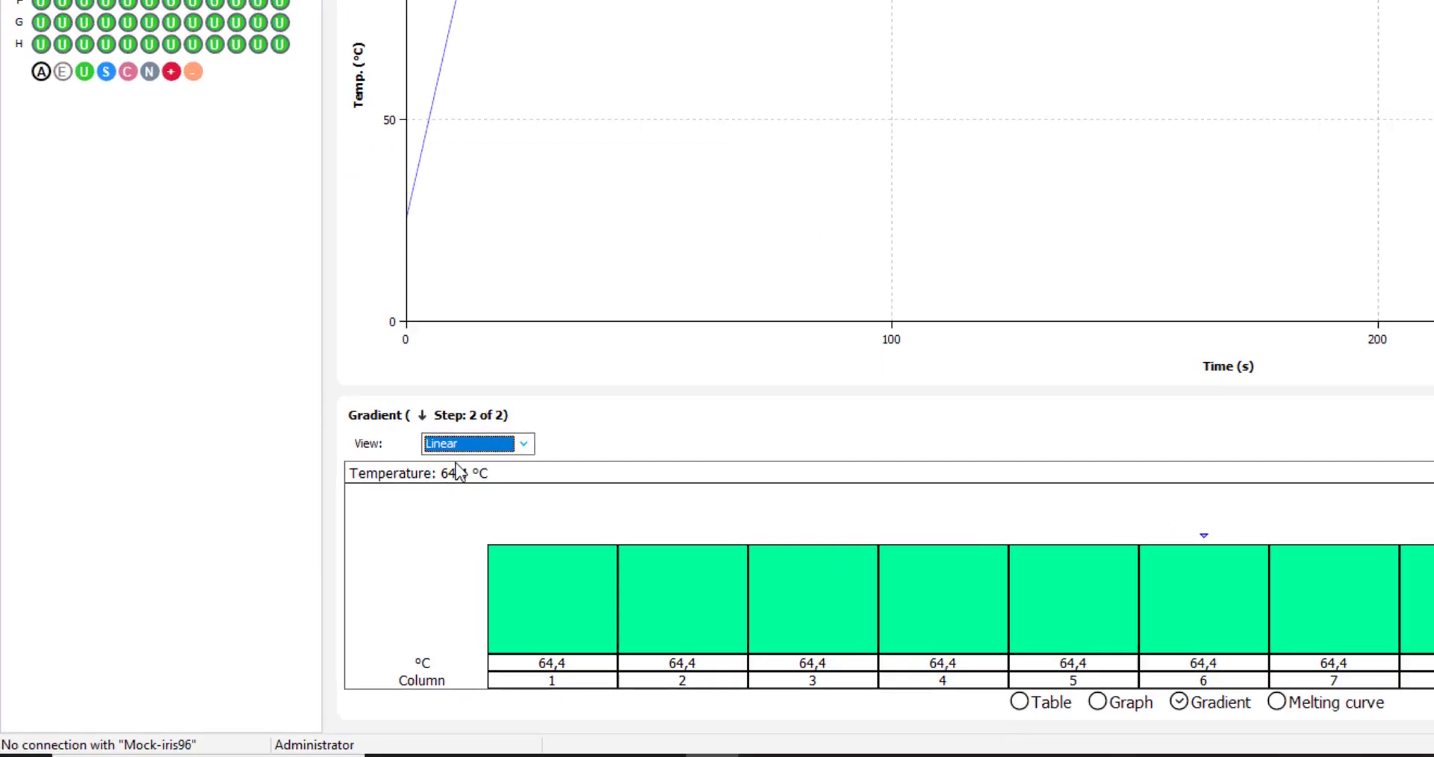
pyautogui.doubleClick(626, 359)
pyautogui.write('65')
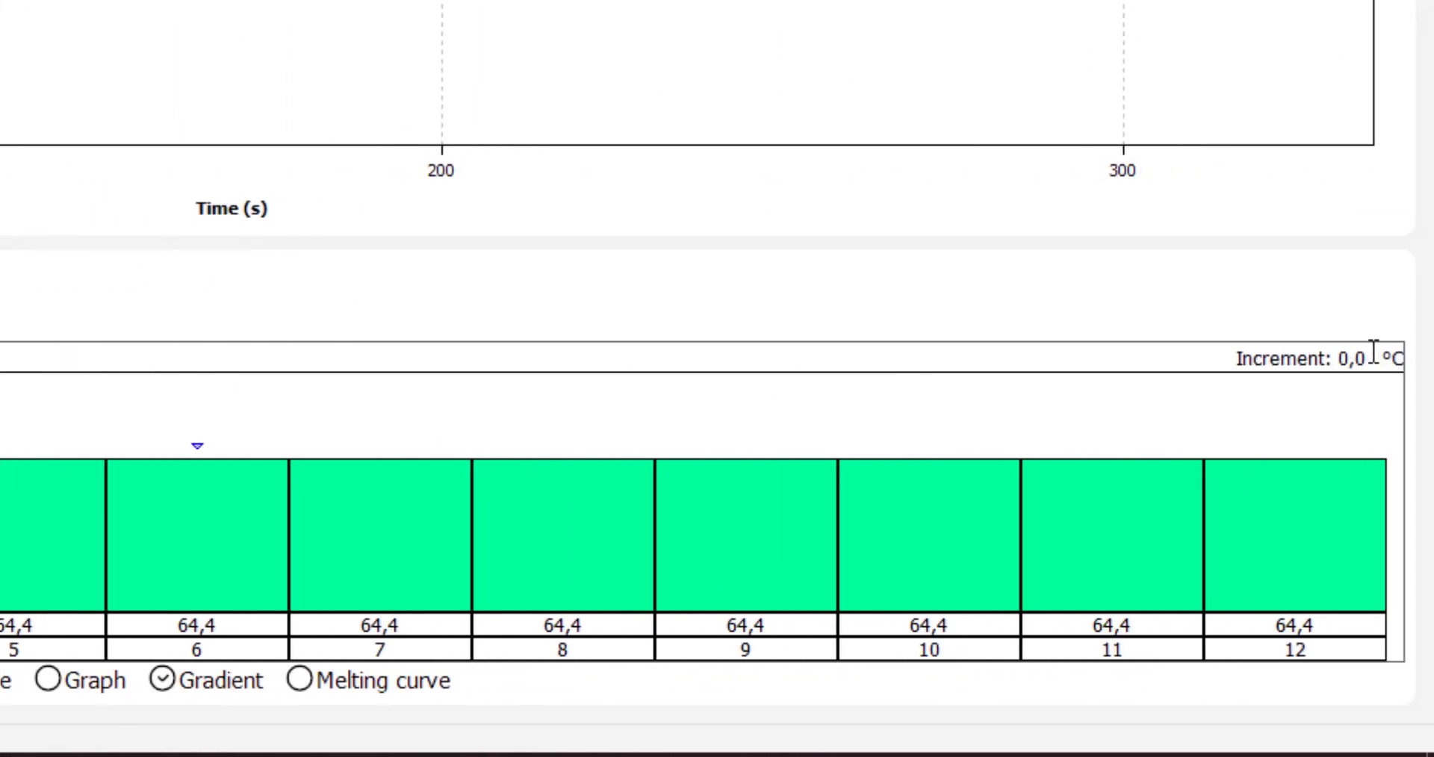
pyautogui.doubleClick(1352, 359)
pyautogui.write('1')
pyautogui.press('Tab')
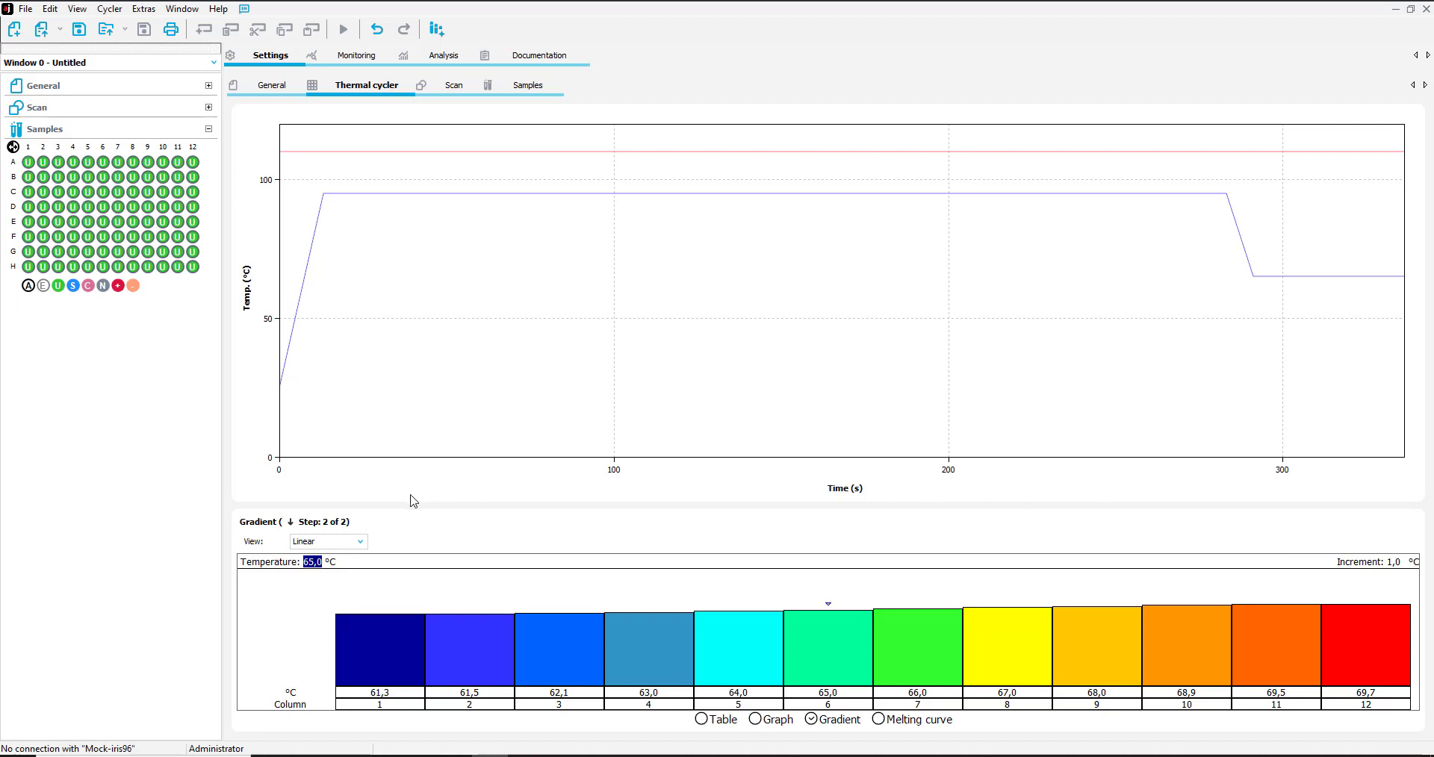
pyautogui.click(362, 545)
pyautogui.click(351, 556)
pyautogui.press('Tab')
pyautogui.press('Tab')
pyautogui.write('0')
pyautogui.press('Tab')
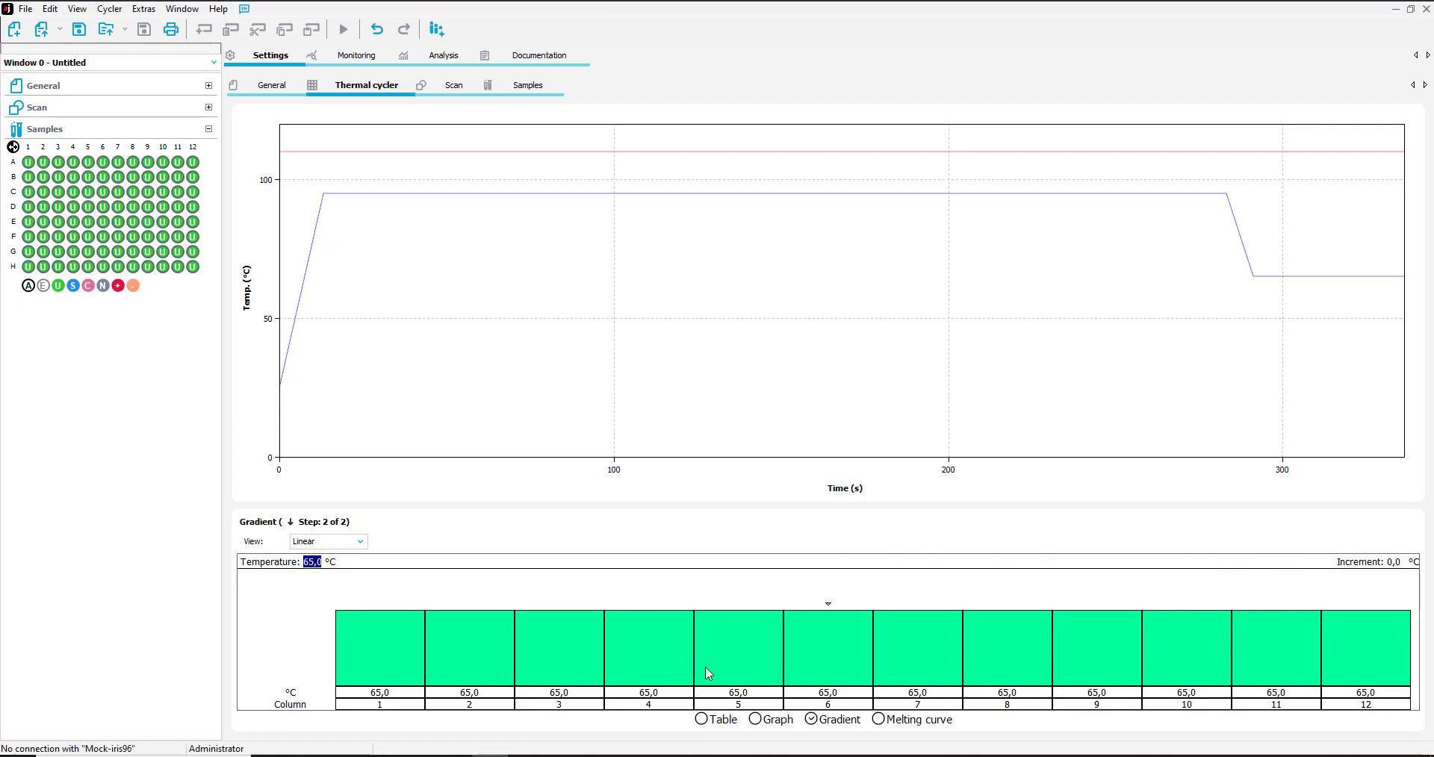
# - Enable scanning on step 2 and add an active 60–95 °C melting curve with ΔT 1 °C
pyautogui.click(702, 720)
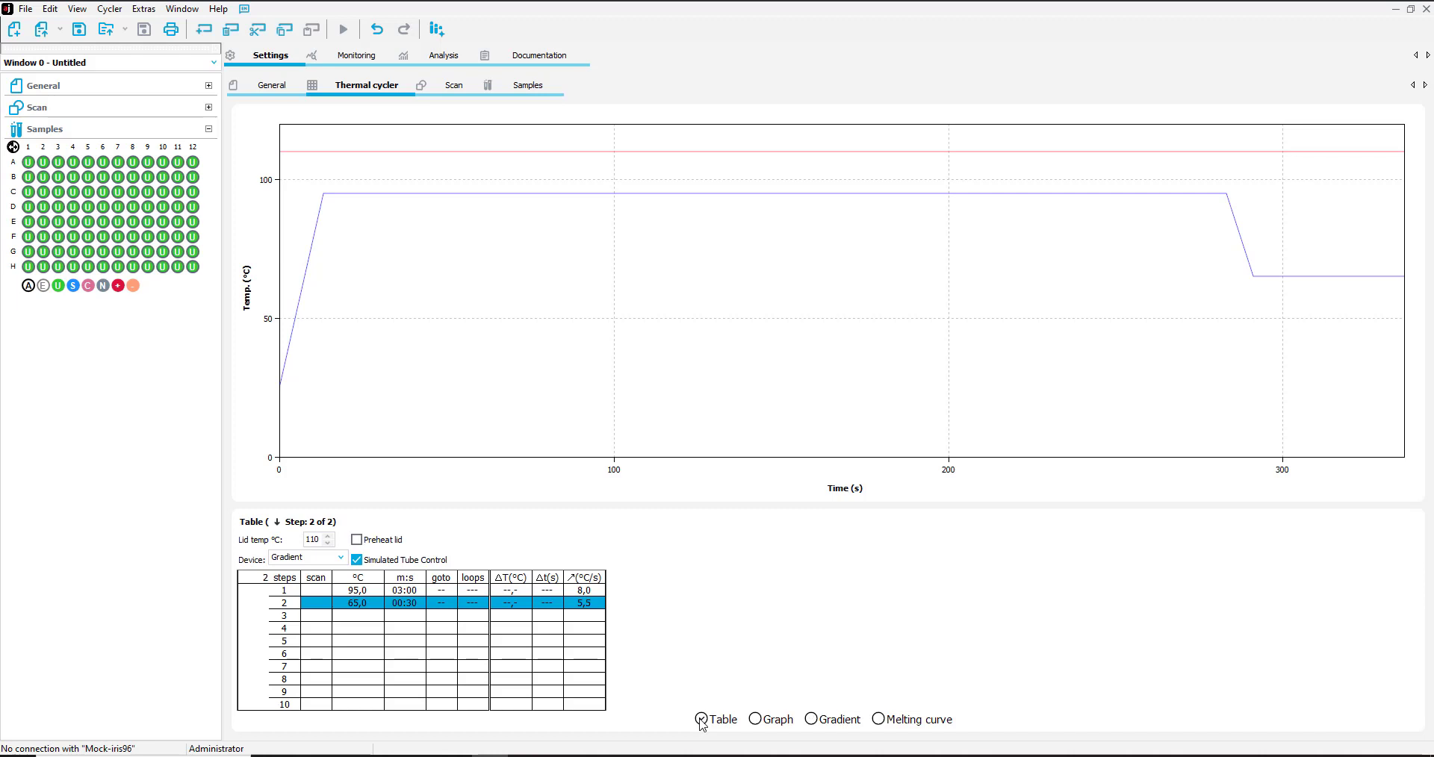
pyautogui.click(317, 605)
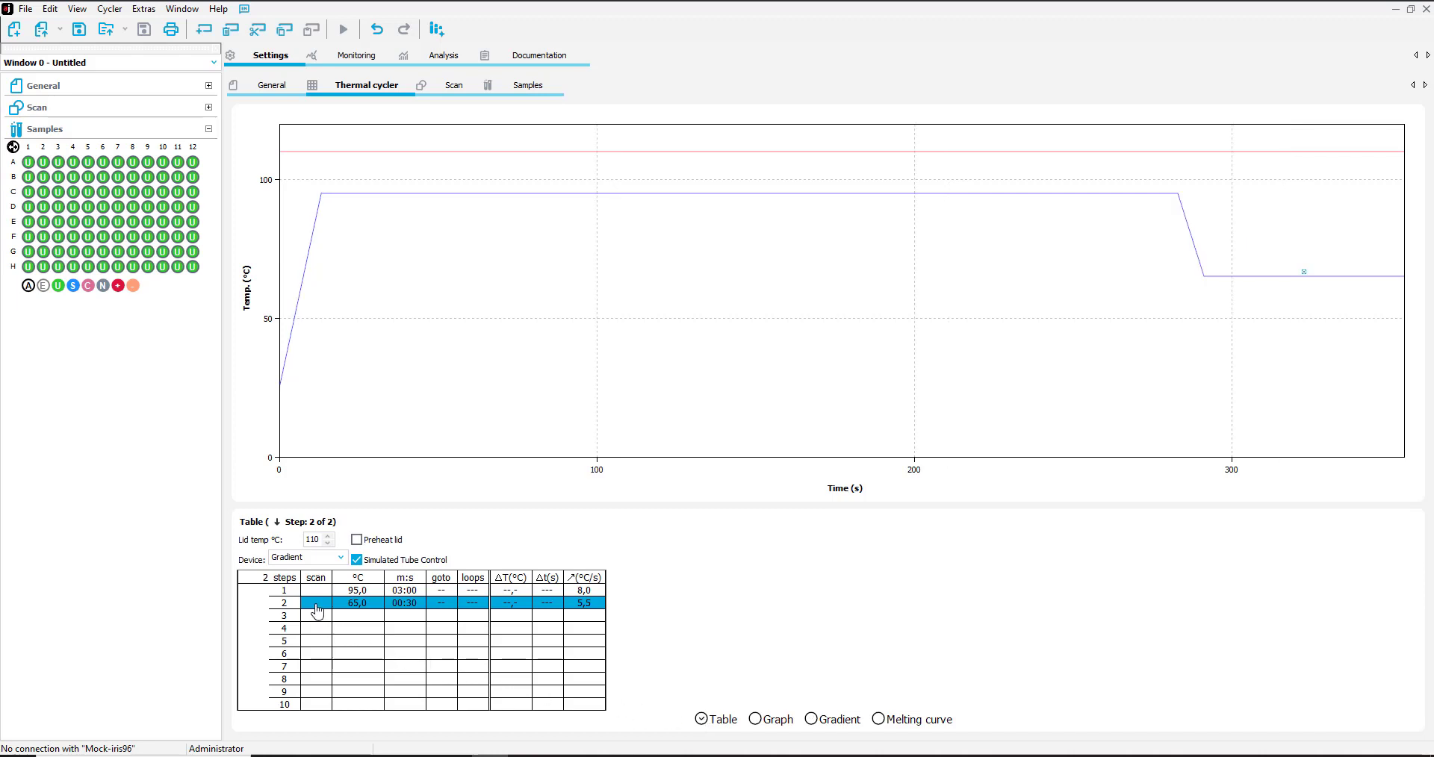
pyautogui.click(880, 720)
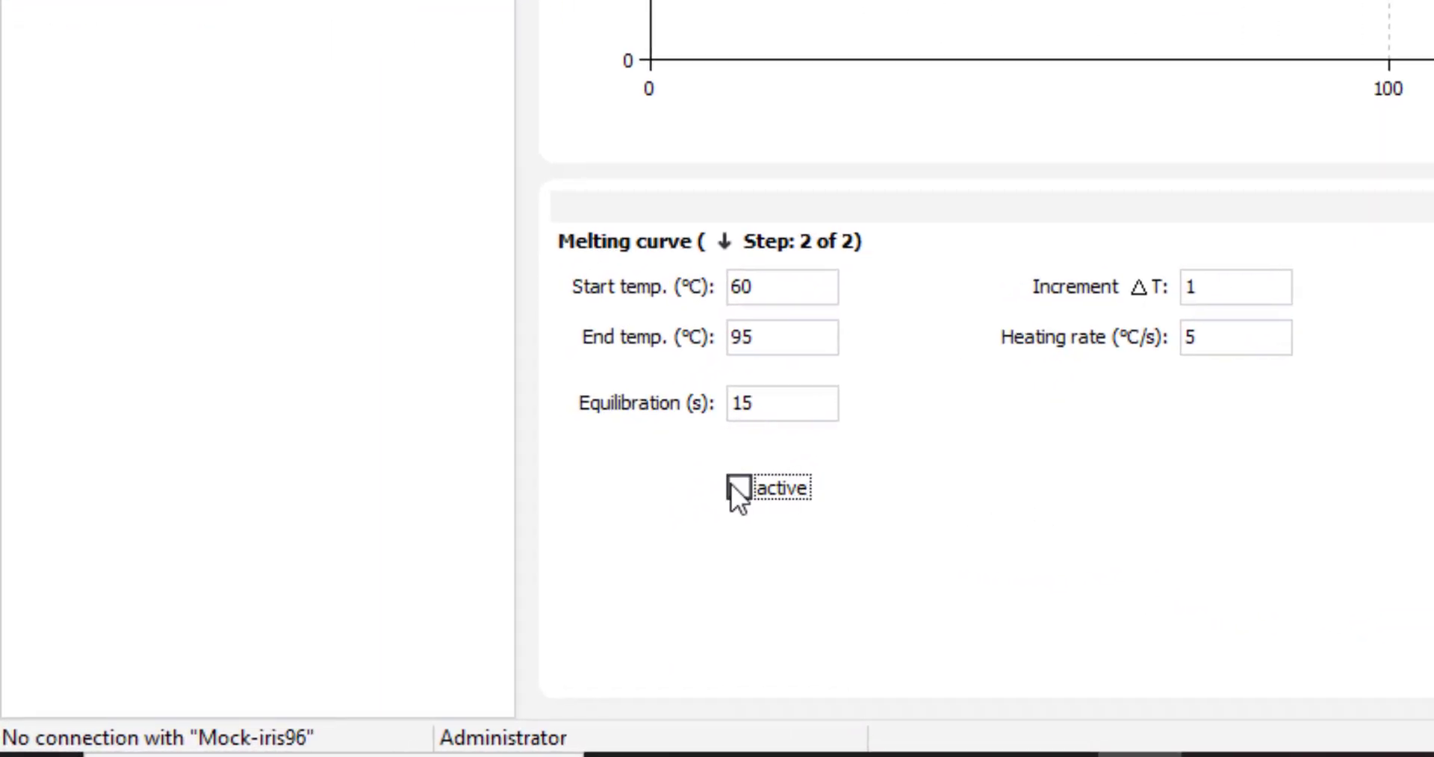
pyautogui.click(738, 489)
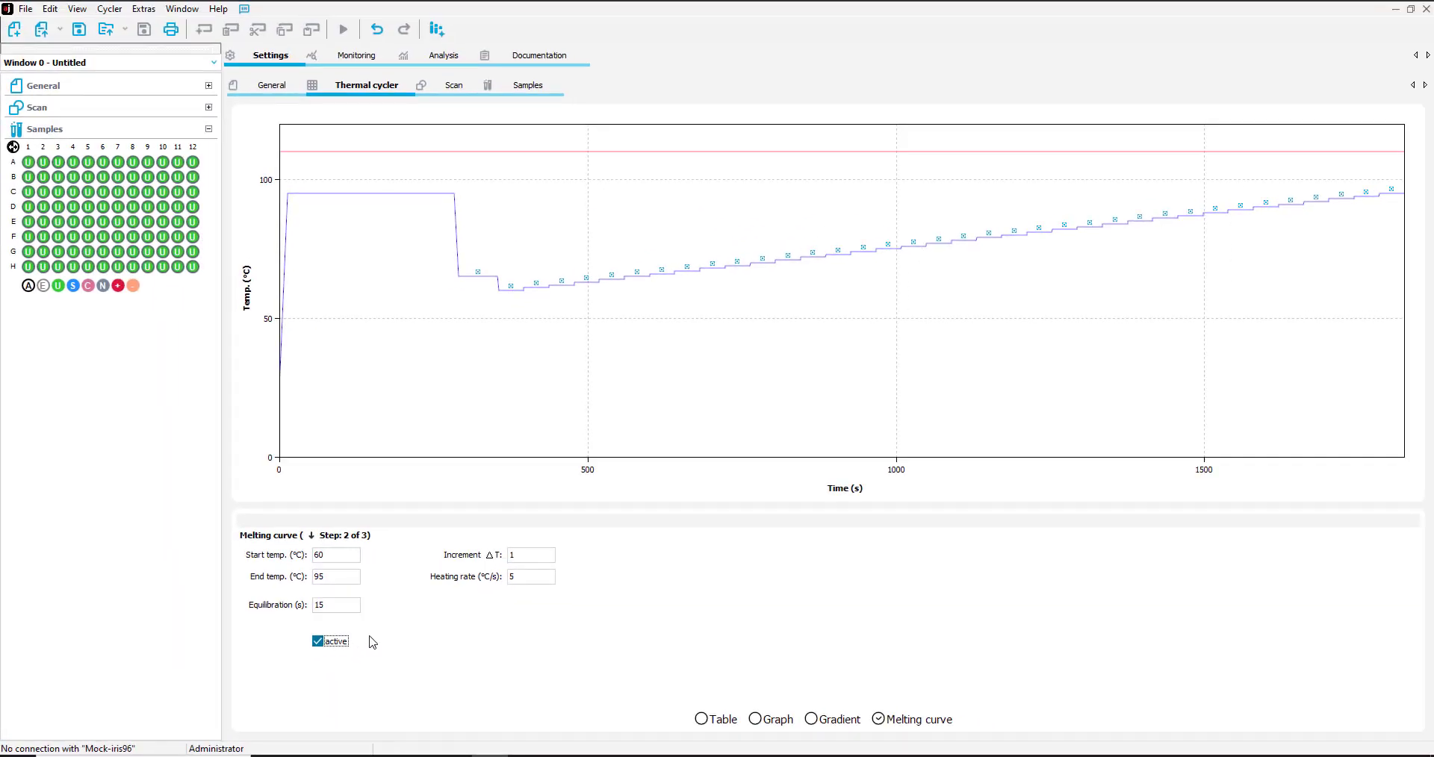
pyautogui.click(701, 720)
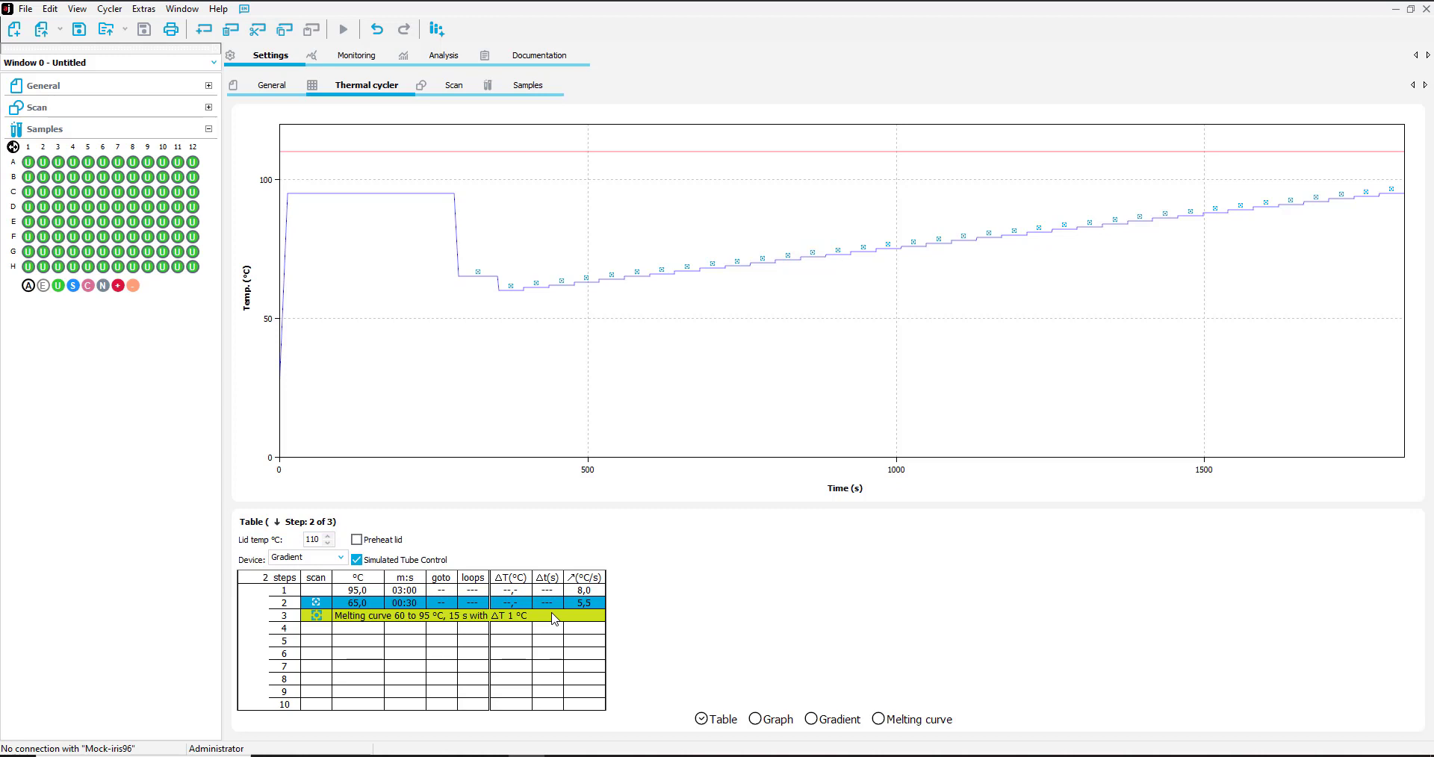
pyautogui.click(457, 87)
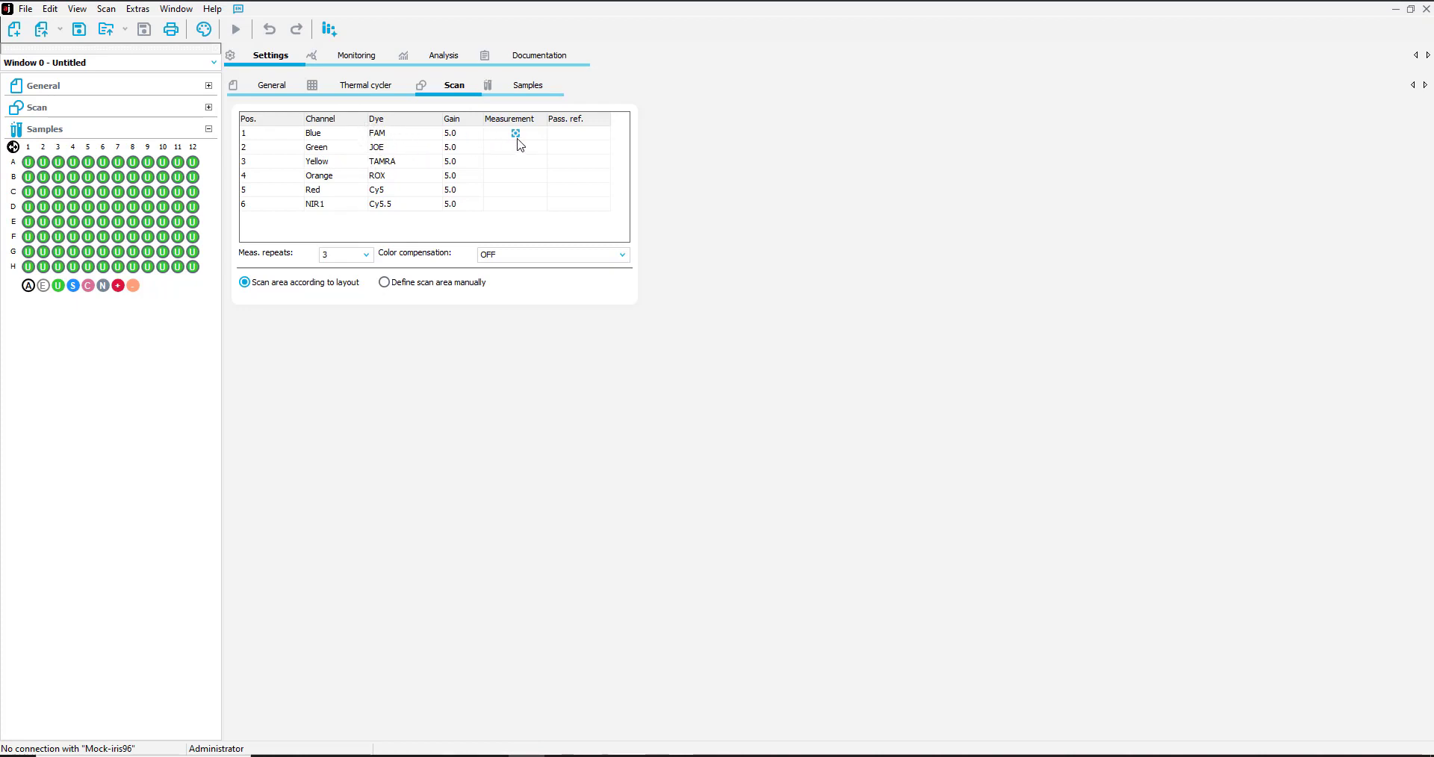
# - Select FAM, TAMRA and Cy5 as the measured scan channels
pyautogui.click(517, 148)
pyautogui.click(517, 162)
pyautogui.click(516, 175)
pyautogui.click(516, 190)
pyautogui.click(515, 204)
pyautogui.click(515, 177)
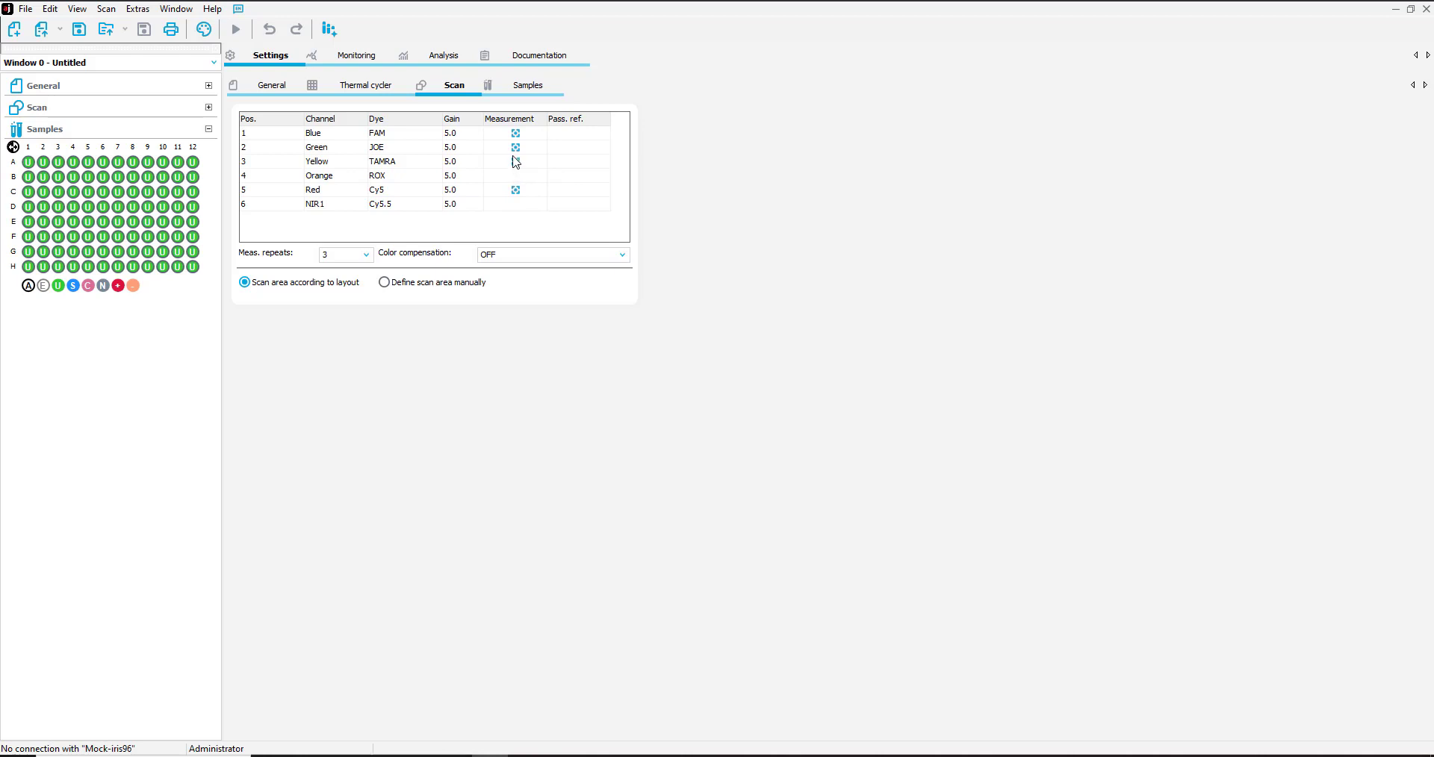
pyautogui.click(579, 134)
pyautogui.click(580, 192)
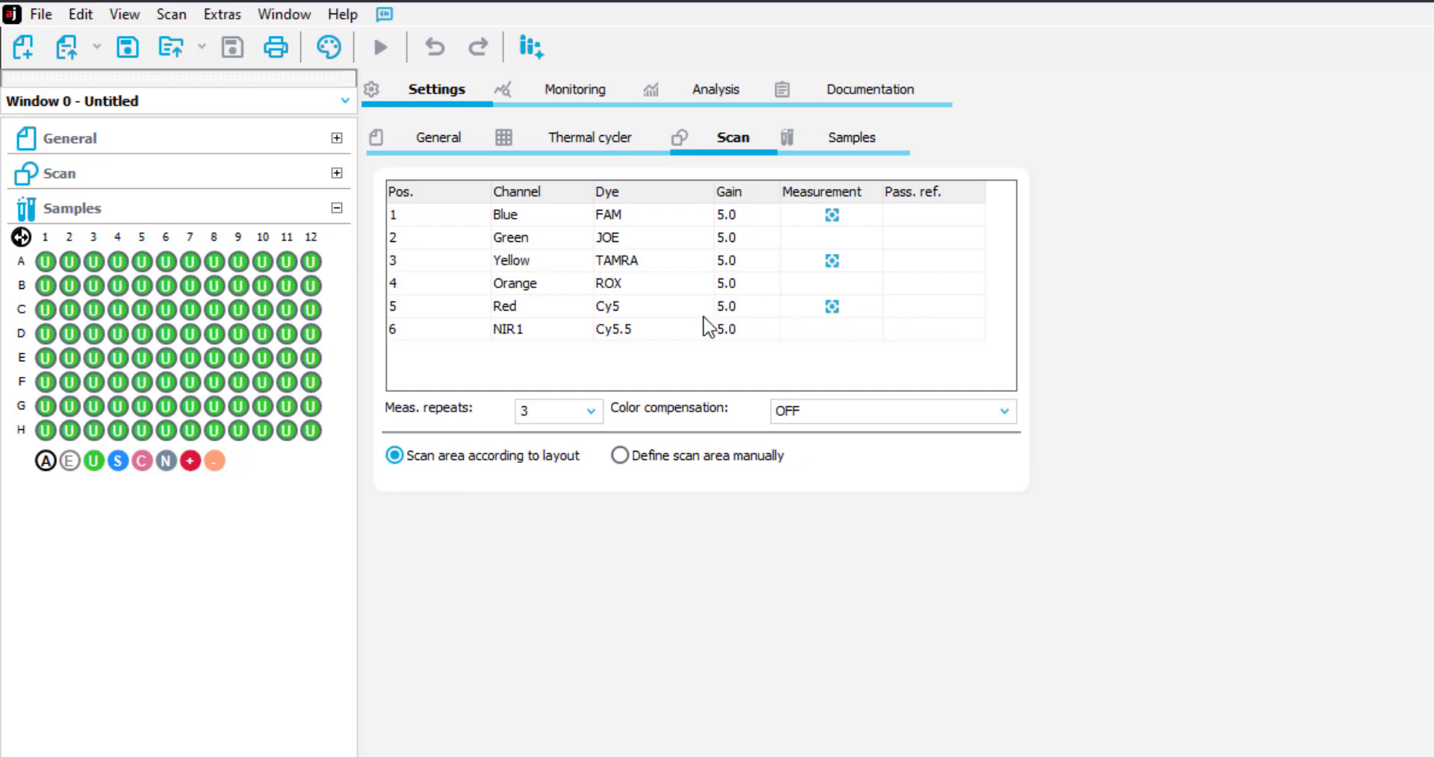
# - Set measurement repeats to 3 and leave colour compensation OFF
pyautogui.click(596, 416)
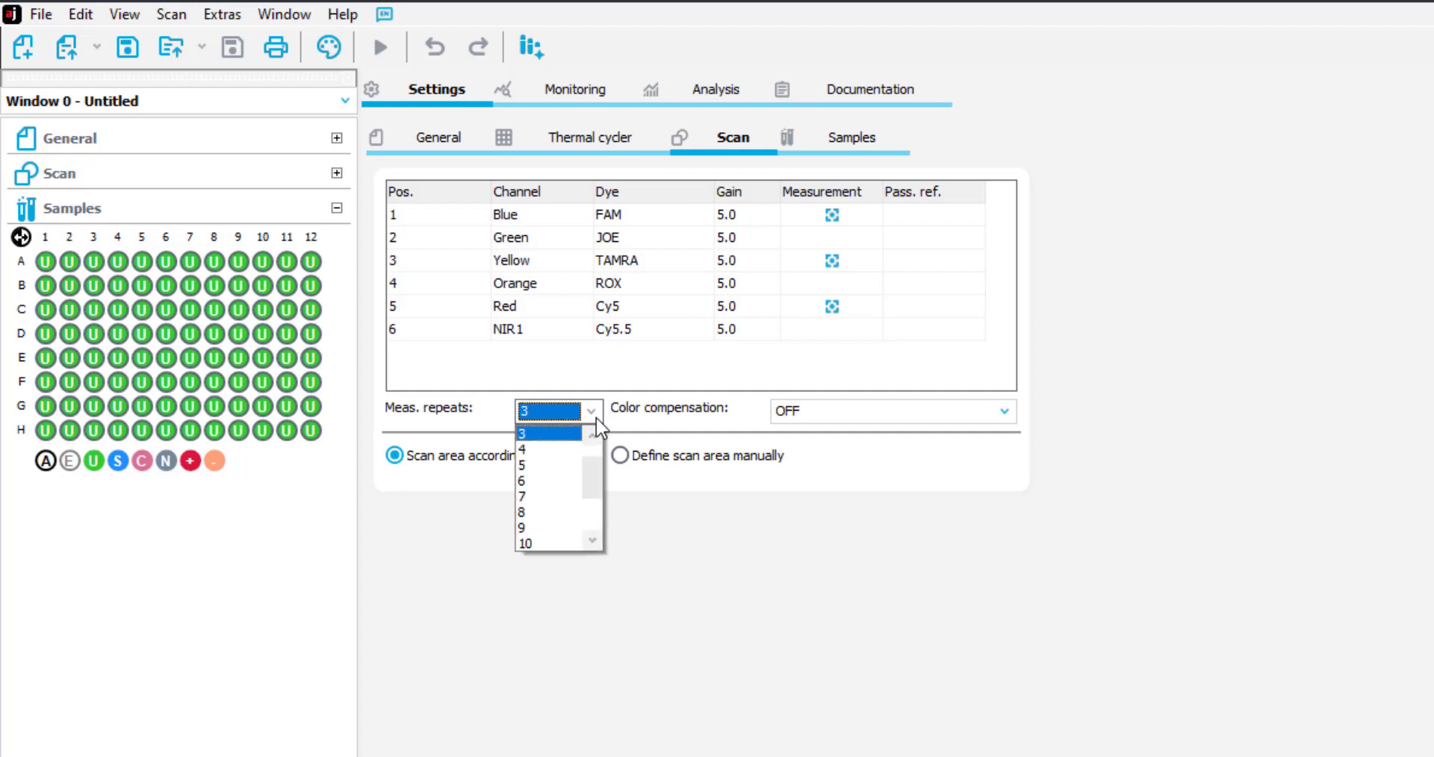
pyautogui.moveTo(587, 471)
pyautogui.mouseDown()
pyautogui.moveTo(588, 520)
pyautogui.moveTo(589, 454)
pyautogui.mouseUp()
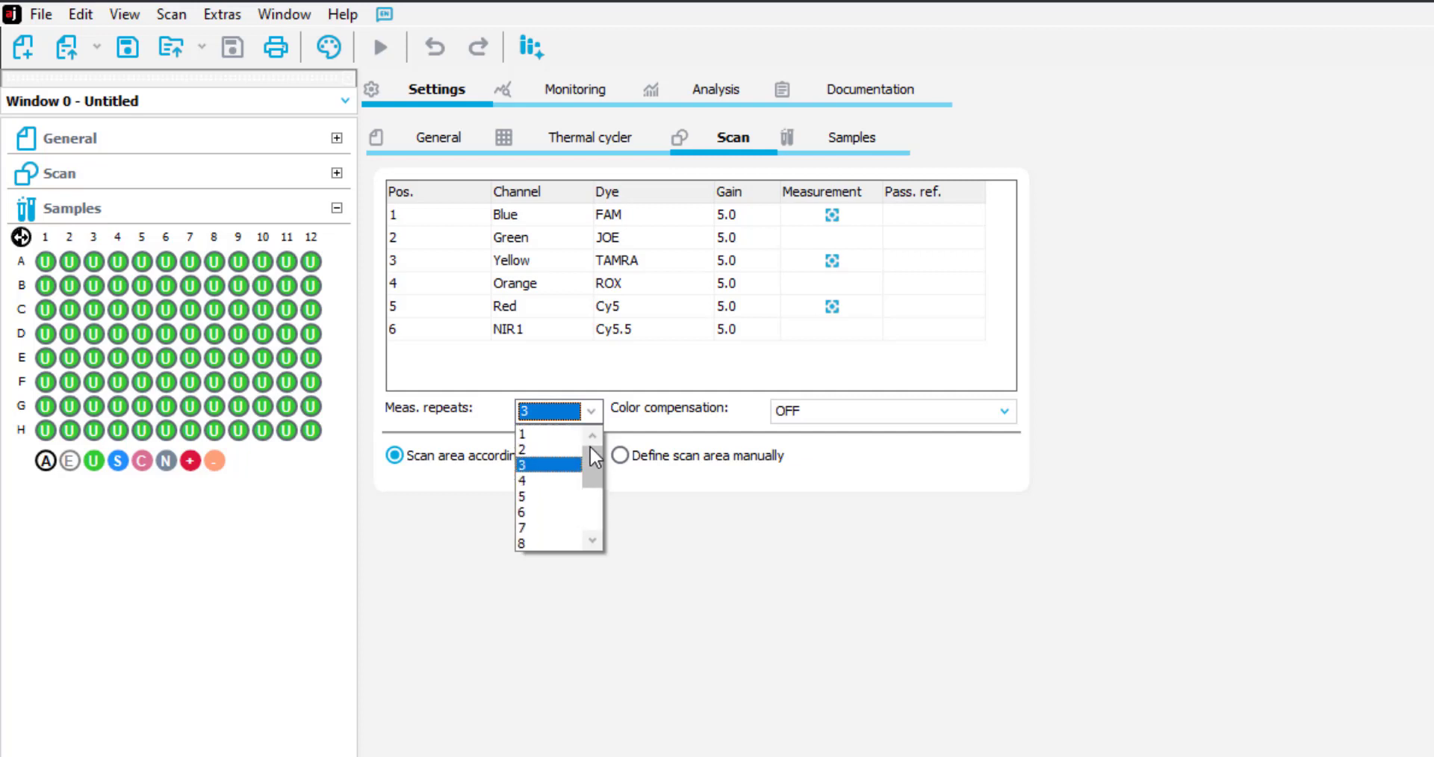
pyautogui.click(594, 417)
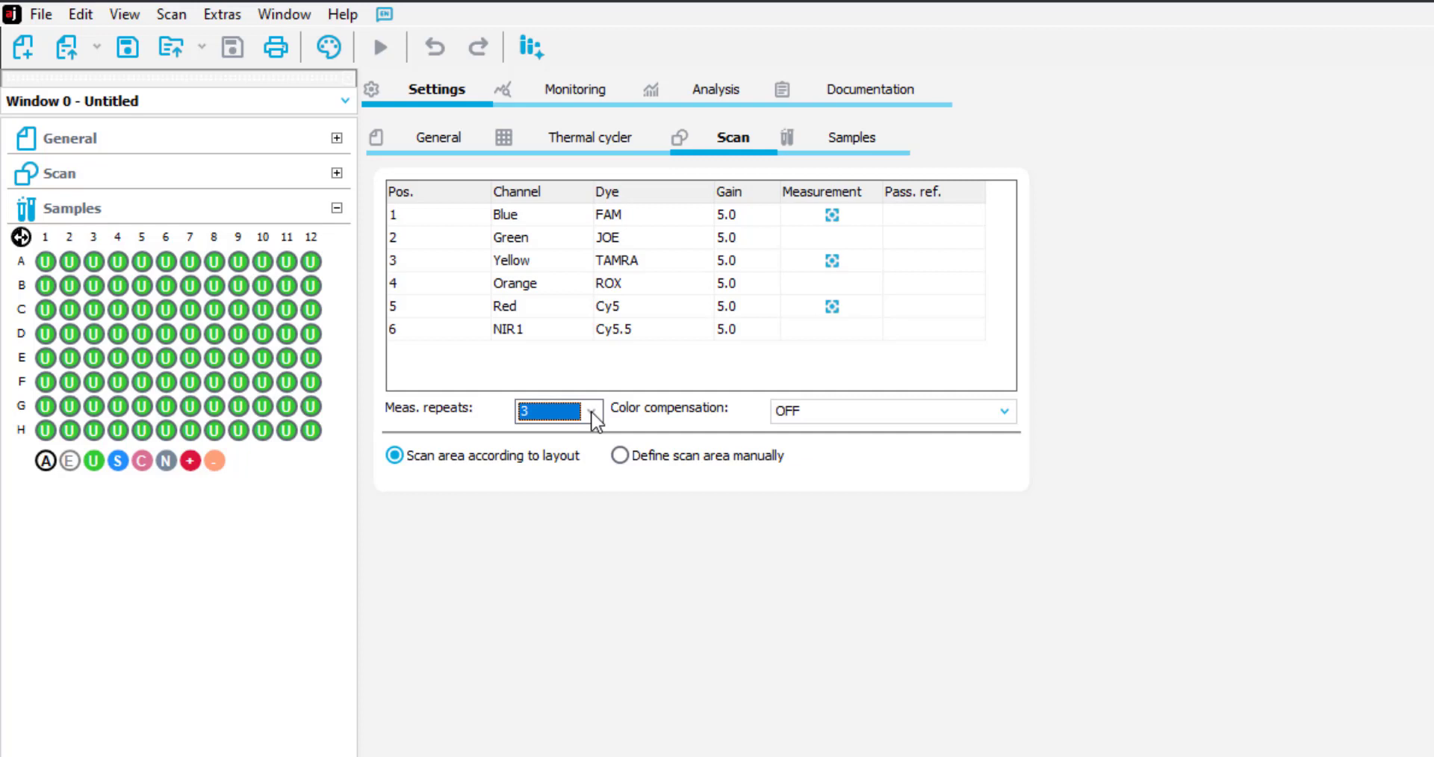
pyautogui.click(1003, 416)
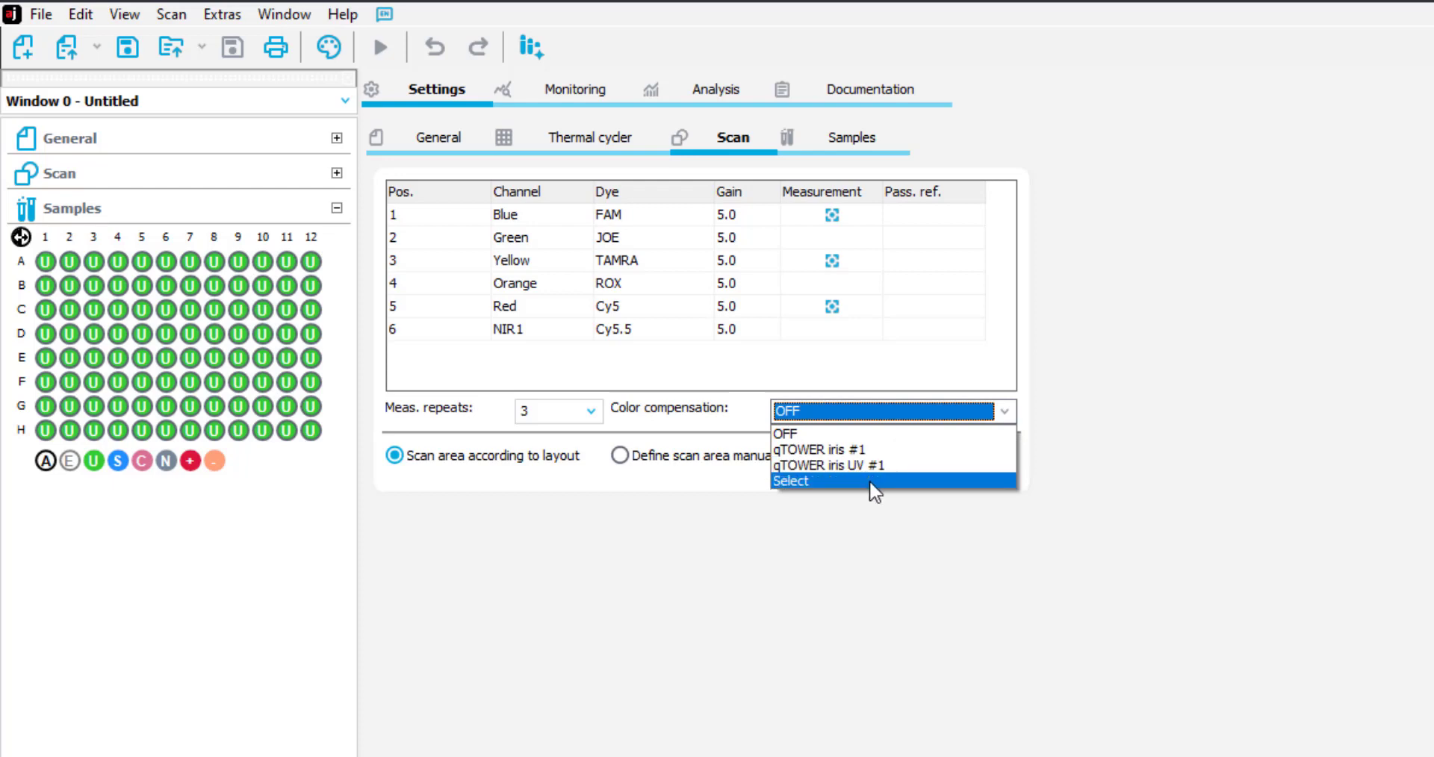
pyautogui.click(1006, 415)
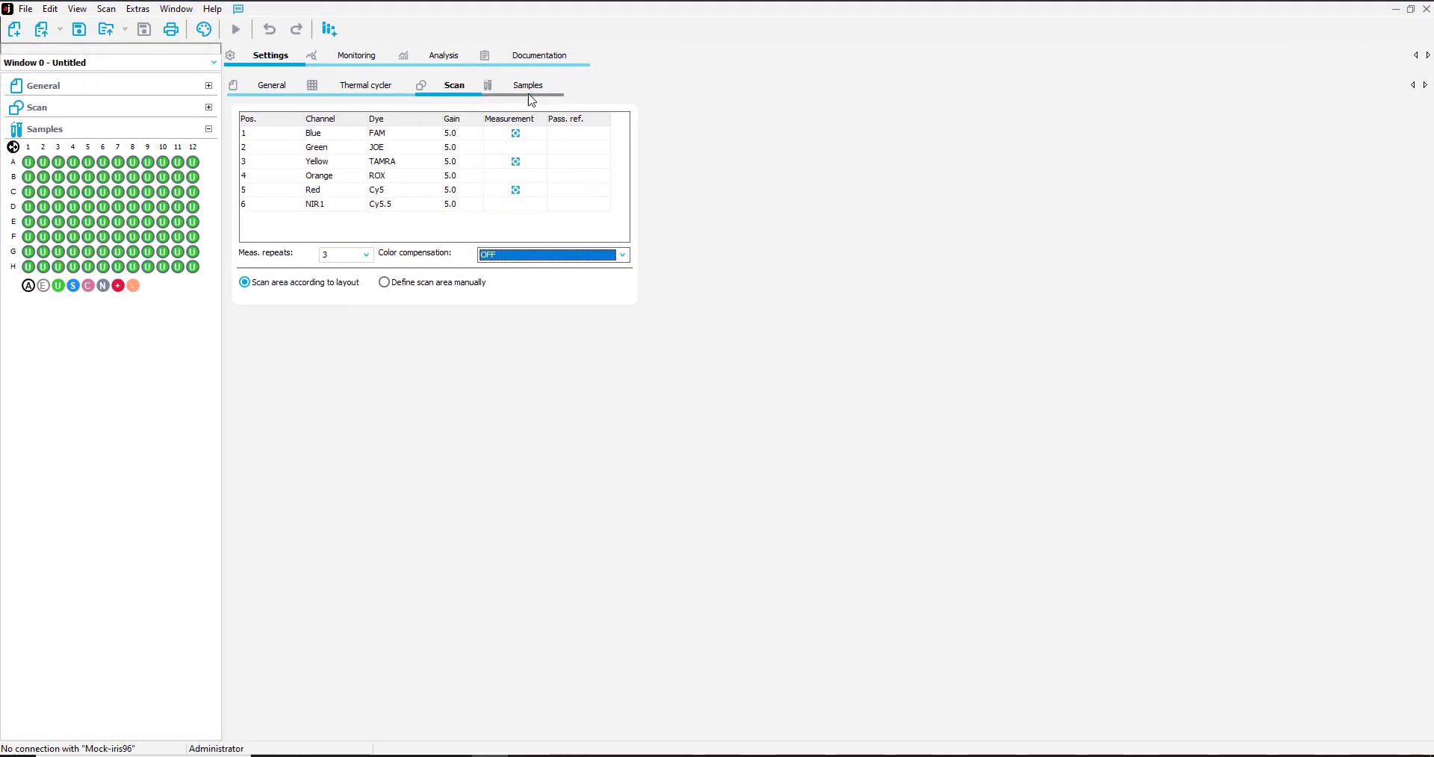
# - Select wells A1–D4 in the sample layout and make them Standards
pyautogui.click(530, 89)
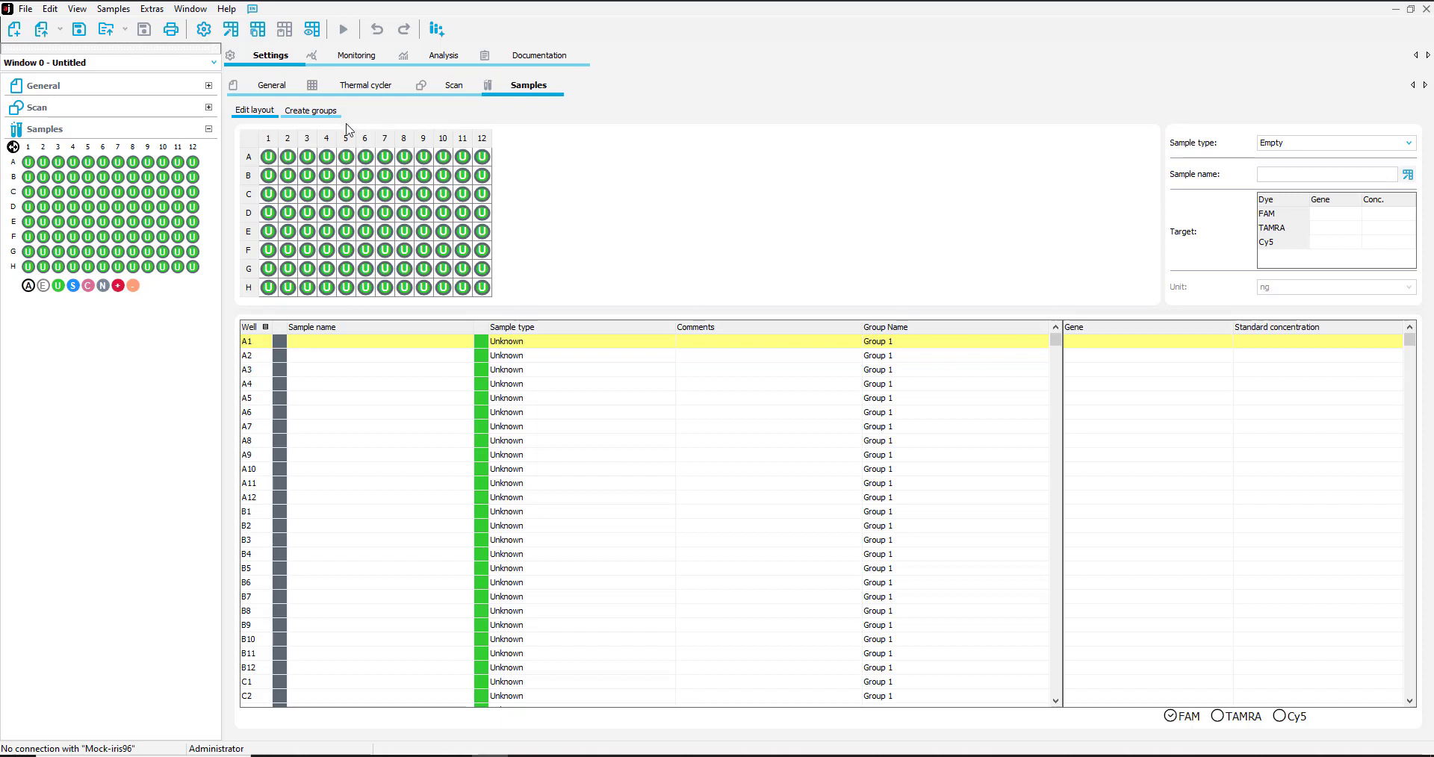
pyautogui.click(268, 157)
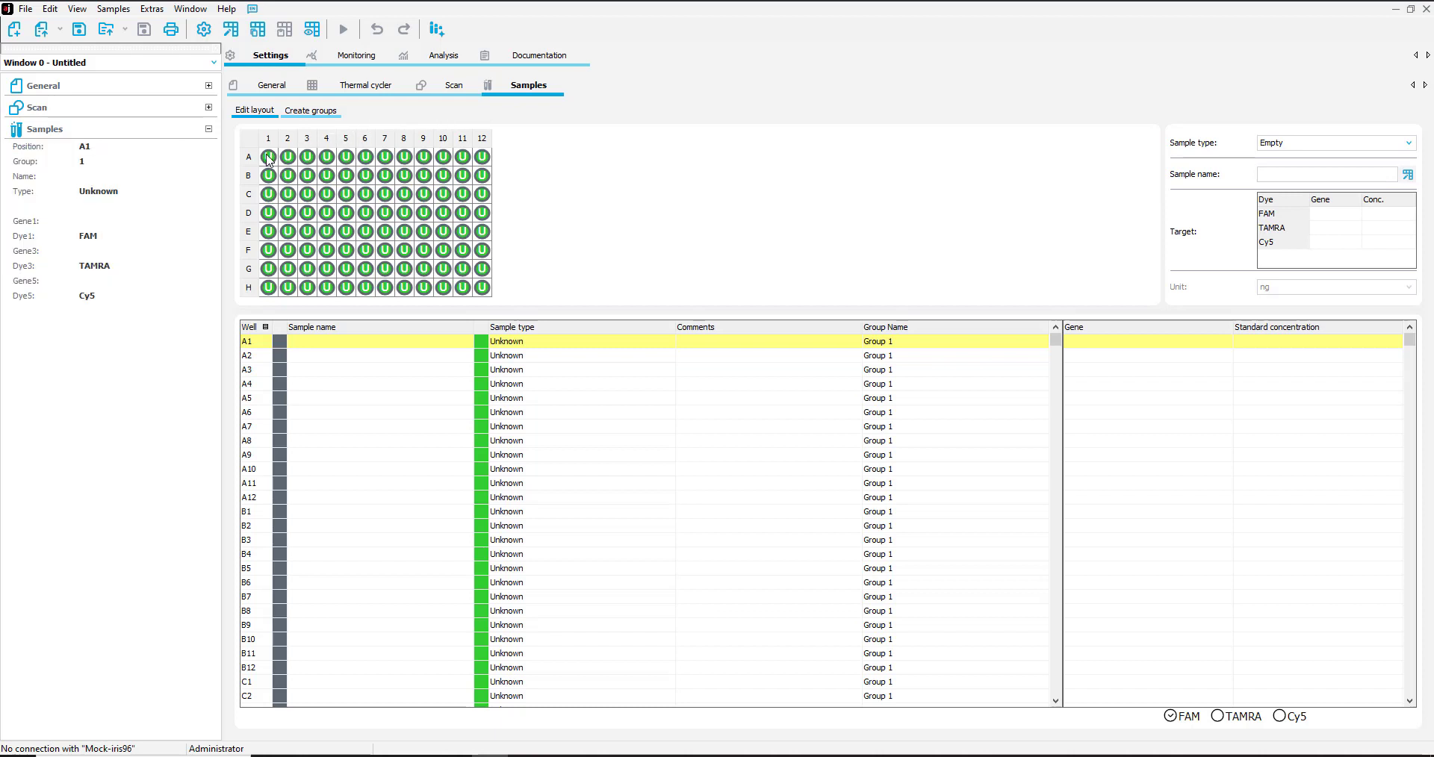
pyautogui.moveTo(268, 159); pyautogui.dragTo(325, 217)
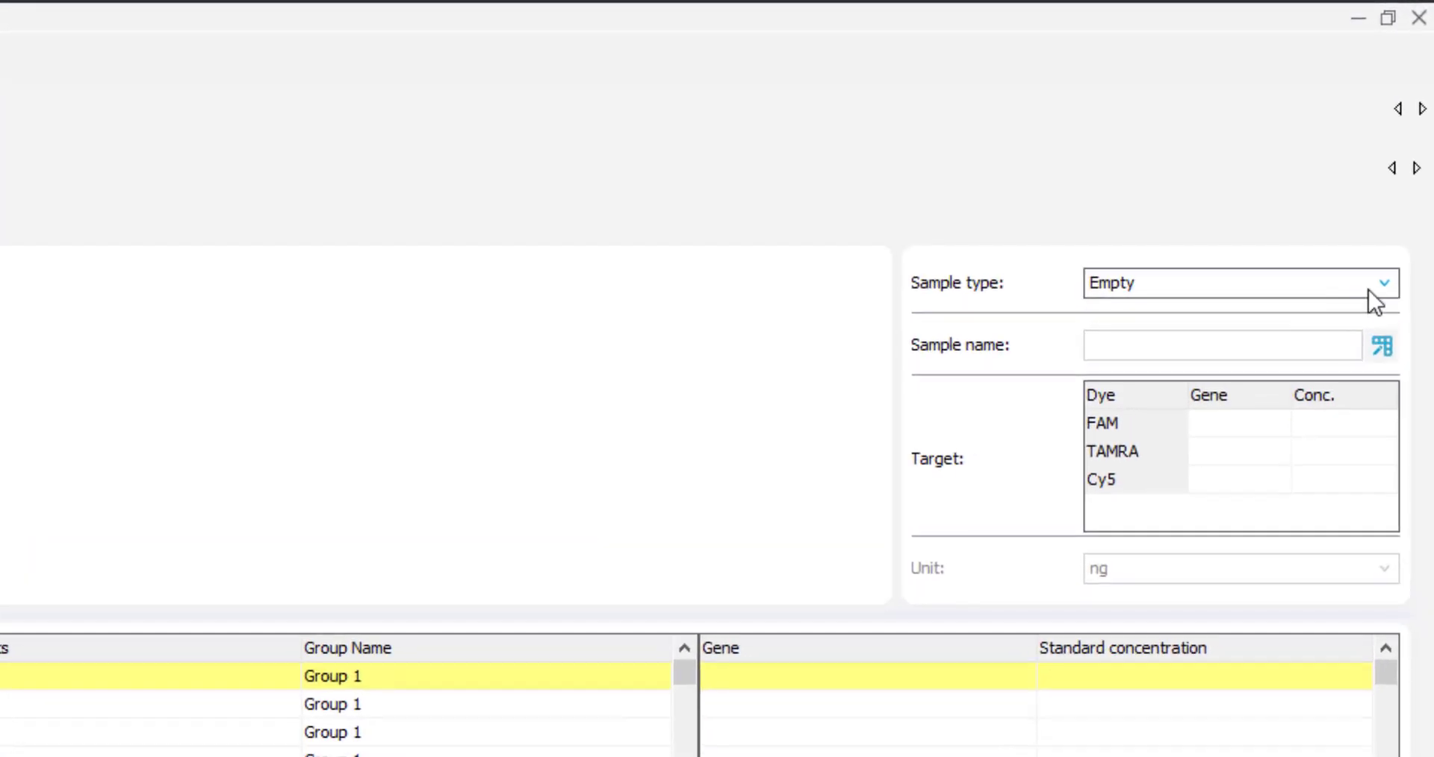
pyautogui.click(1383, 285)
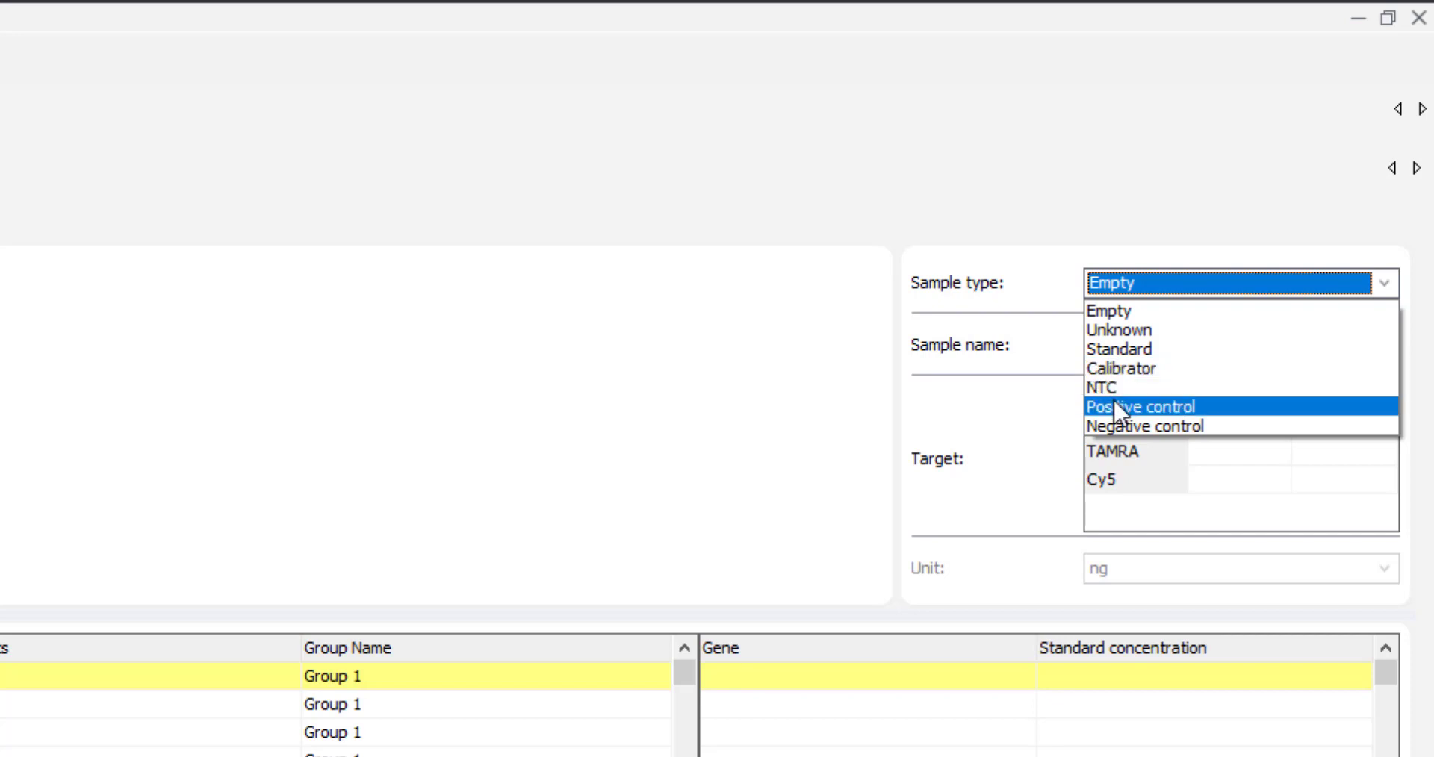
pyautogui.click(1116, 356)
# - Name them Std1 with FAM gene New at 1000 ng/µl and apply to the wells
pyautogui.click(1114, 354)
pyautogui.write('Std1')
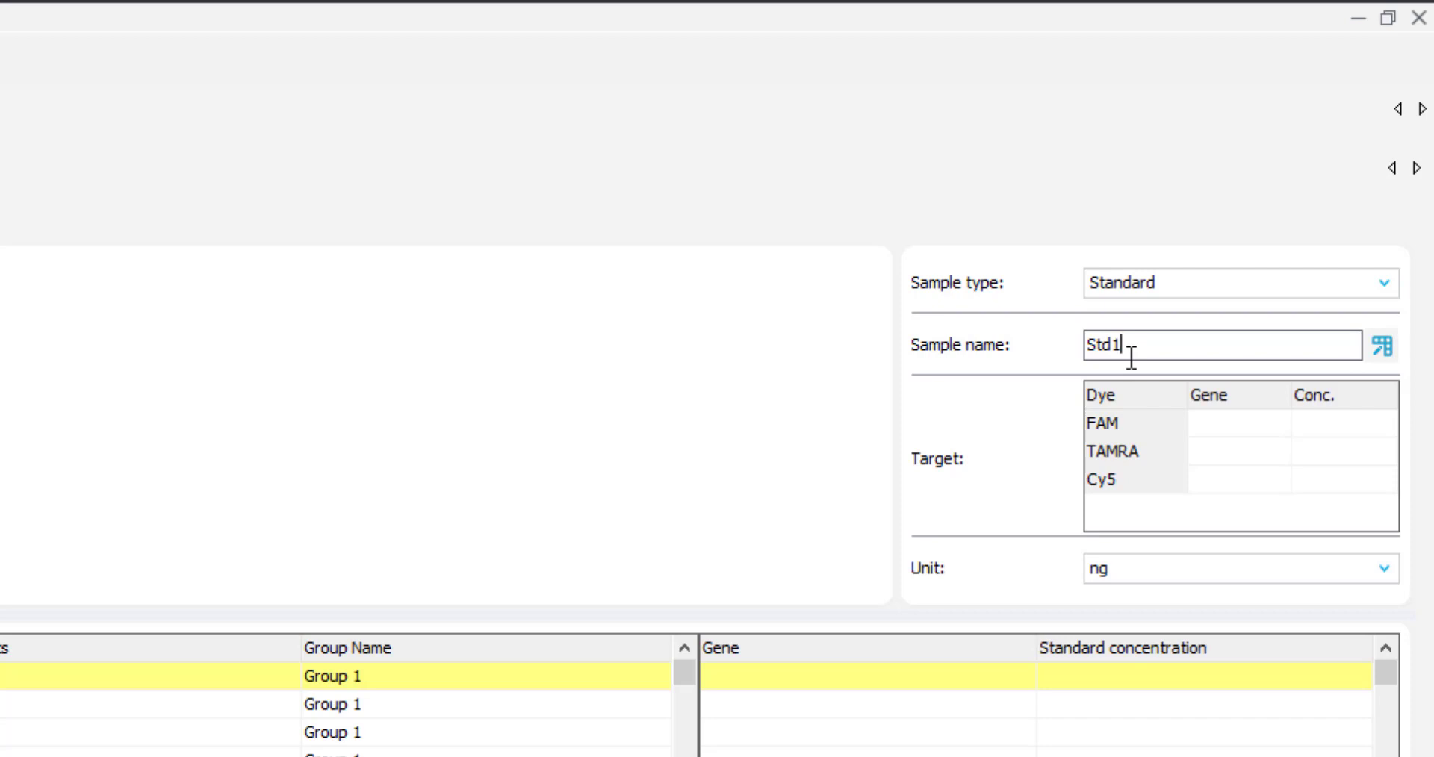
pyautogui.click(1226, 421)
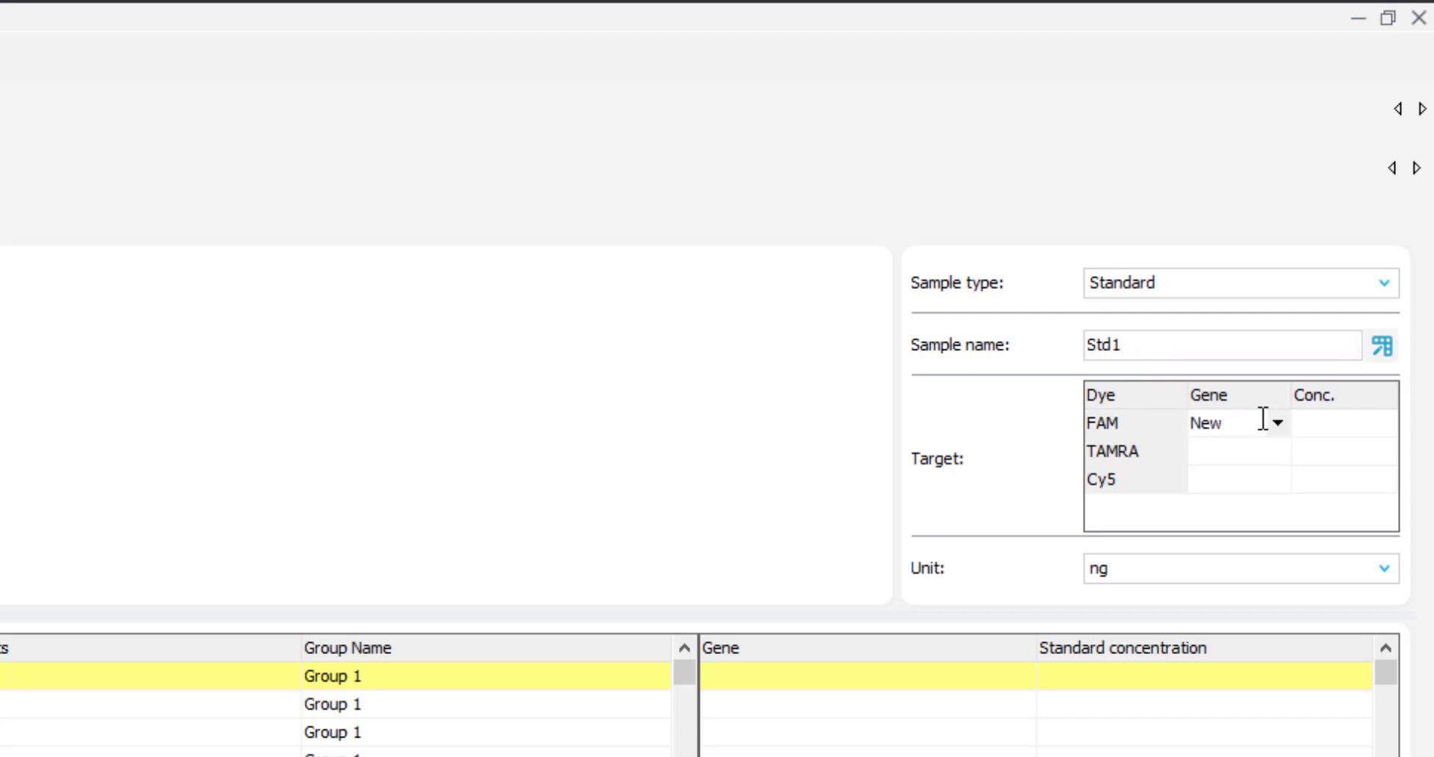
pyautogui.click(1330, 420)
pyautogui.write('1000')
pyautogui.click(1380, 568)
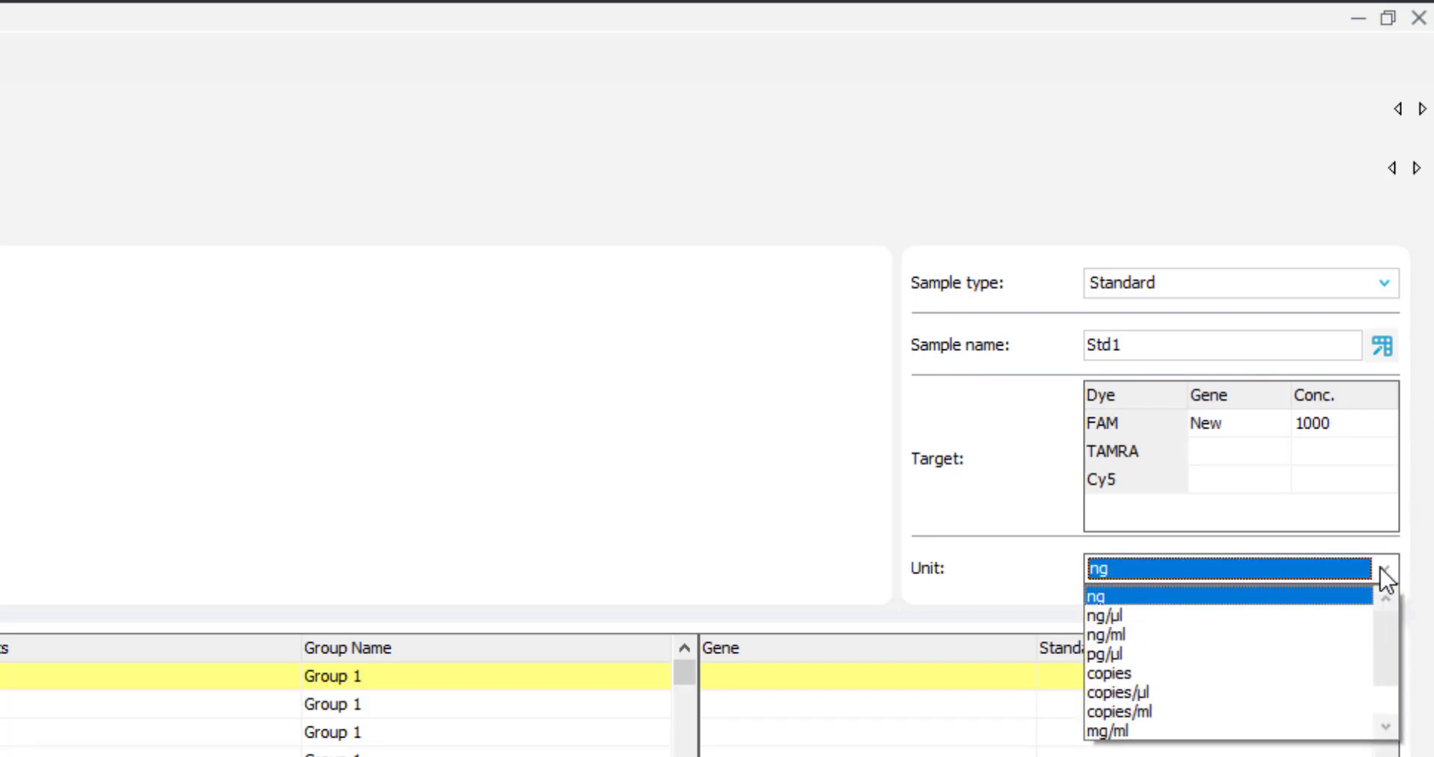
pyautogui.click(1148, 616)
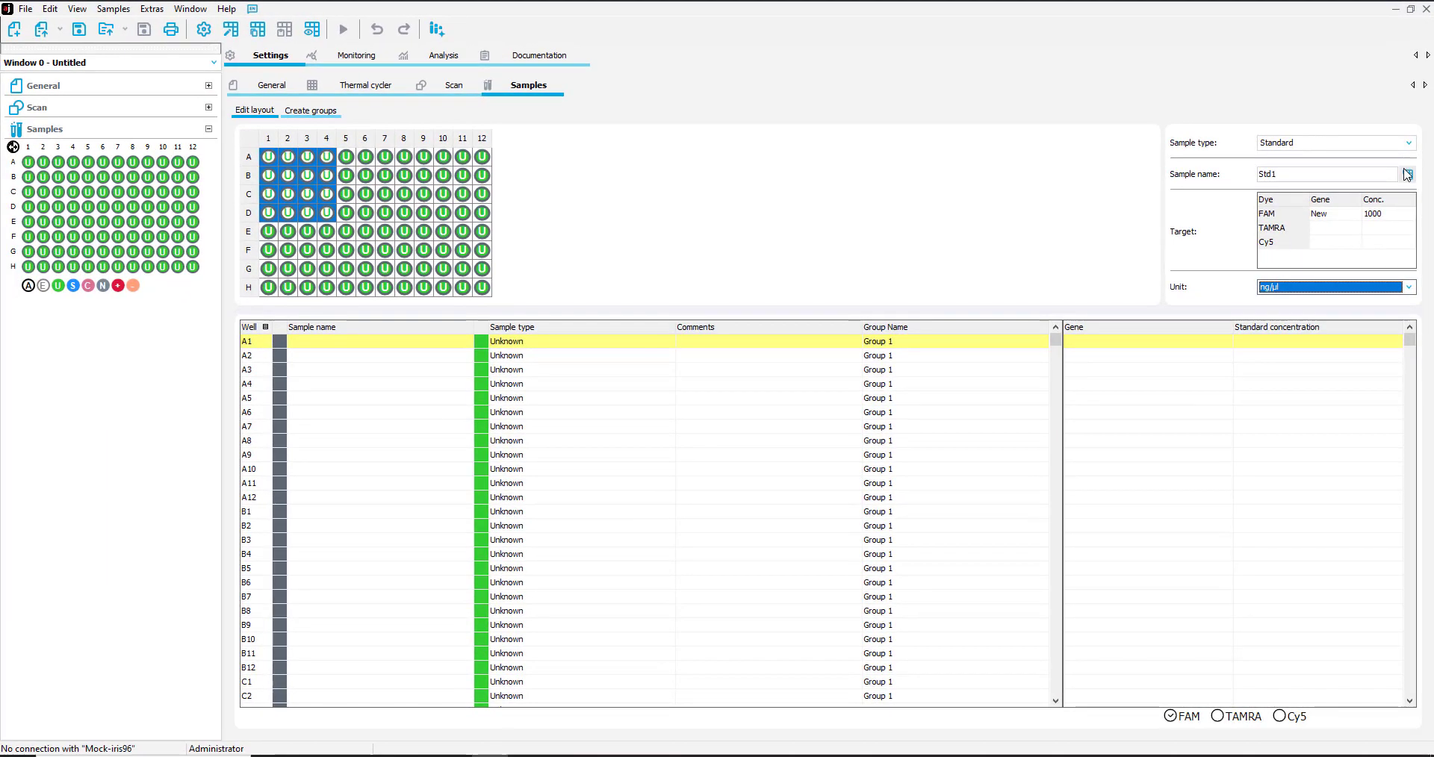
pyautogui.click(1407, 174)
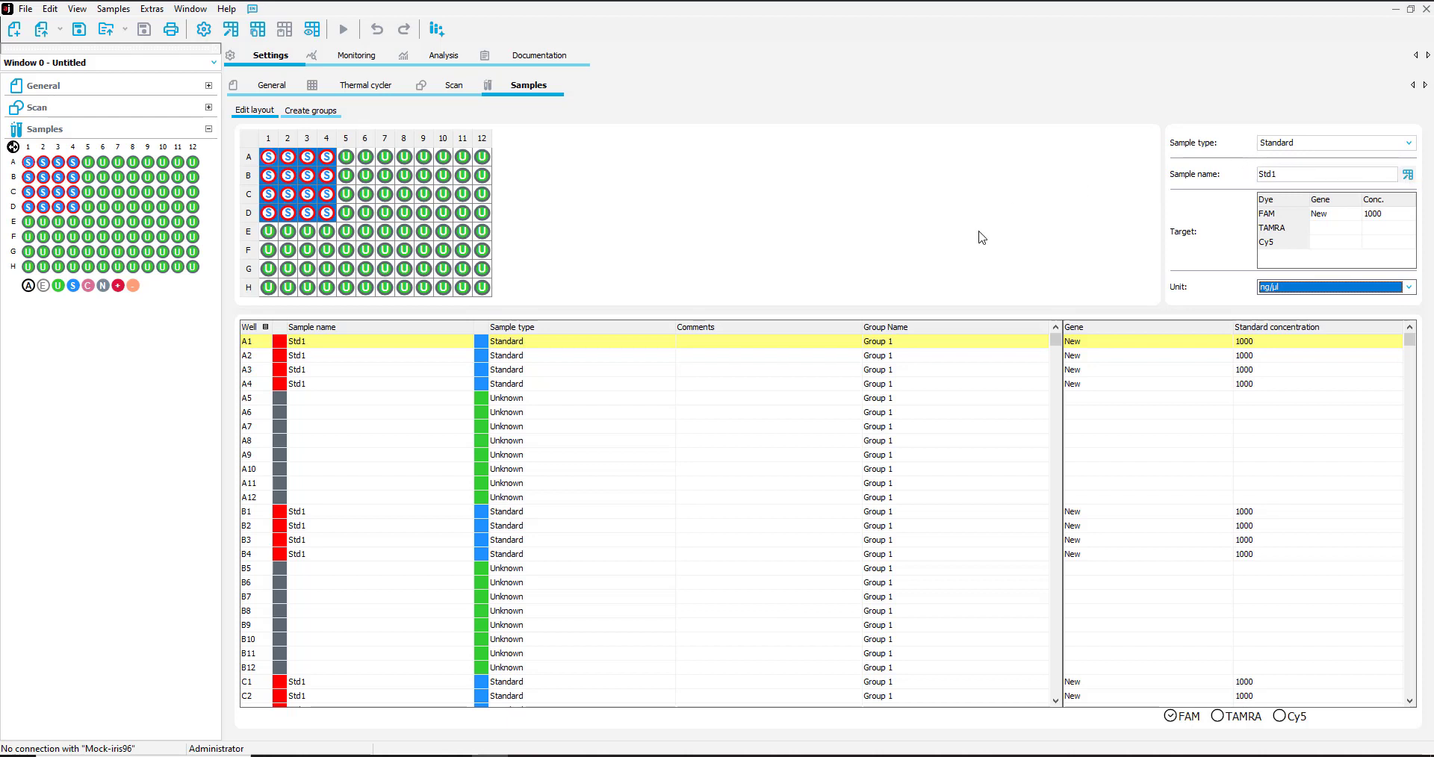
# - Set the unit to ng and turn well A1 into a Calibrator without standard concentration
pyautogui.write('ng')
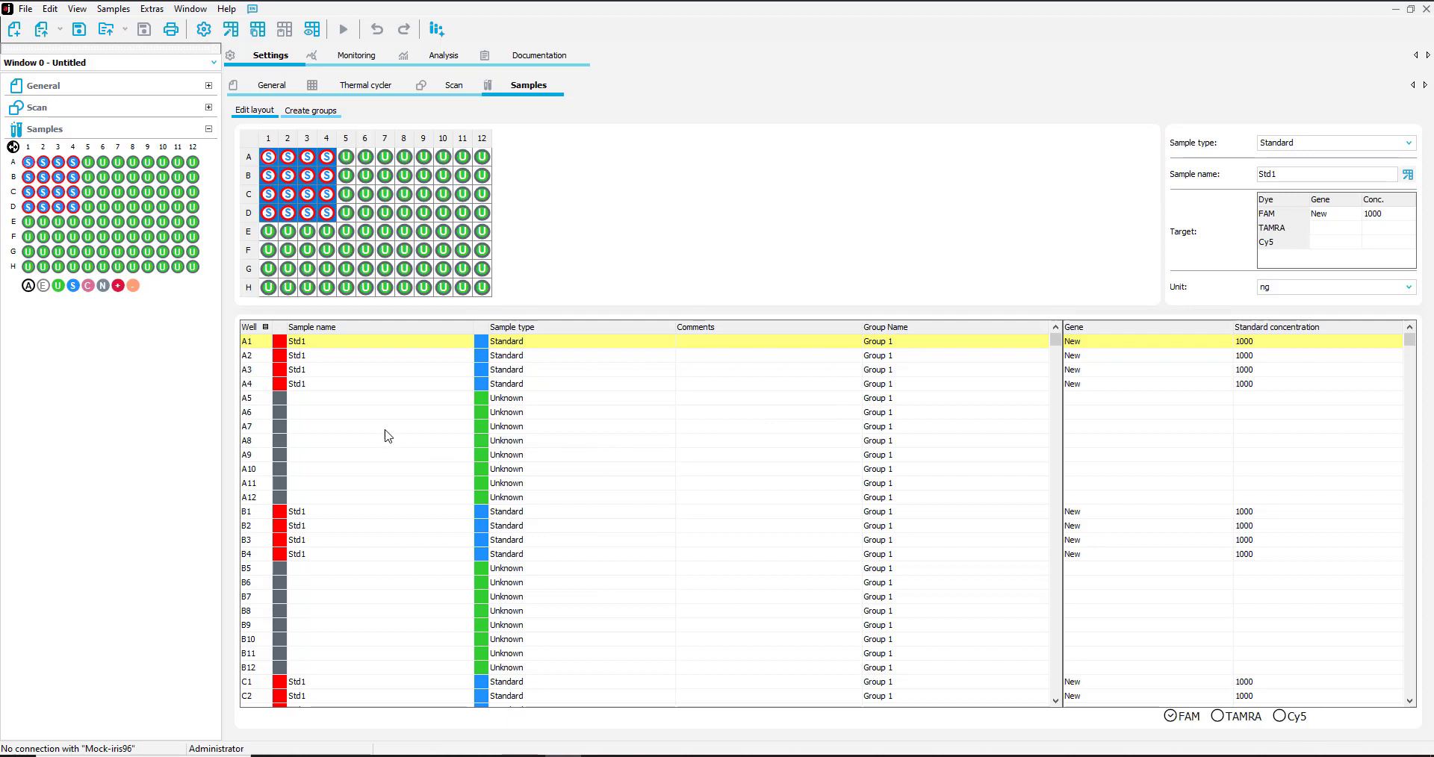
pyautogui.doubleClick(309, 343)
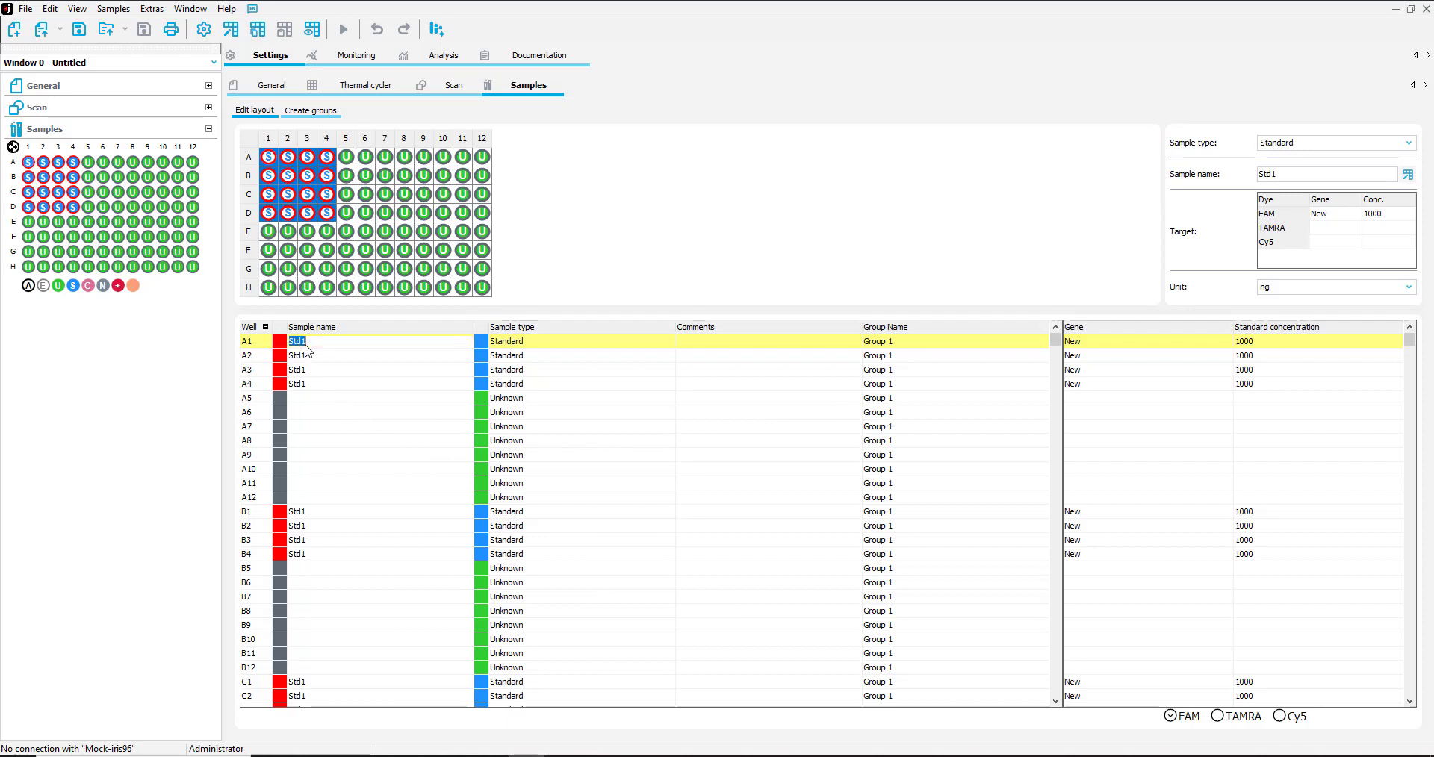
pyautogui.doubleClick(527, 342)
pyautogui.click(669, 342)
pyautogui.click(514, 396)
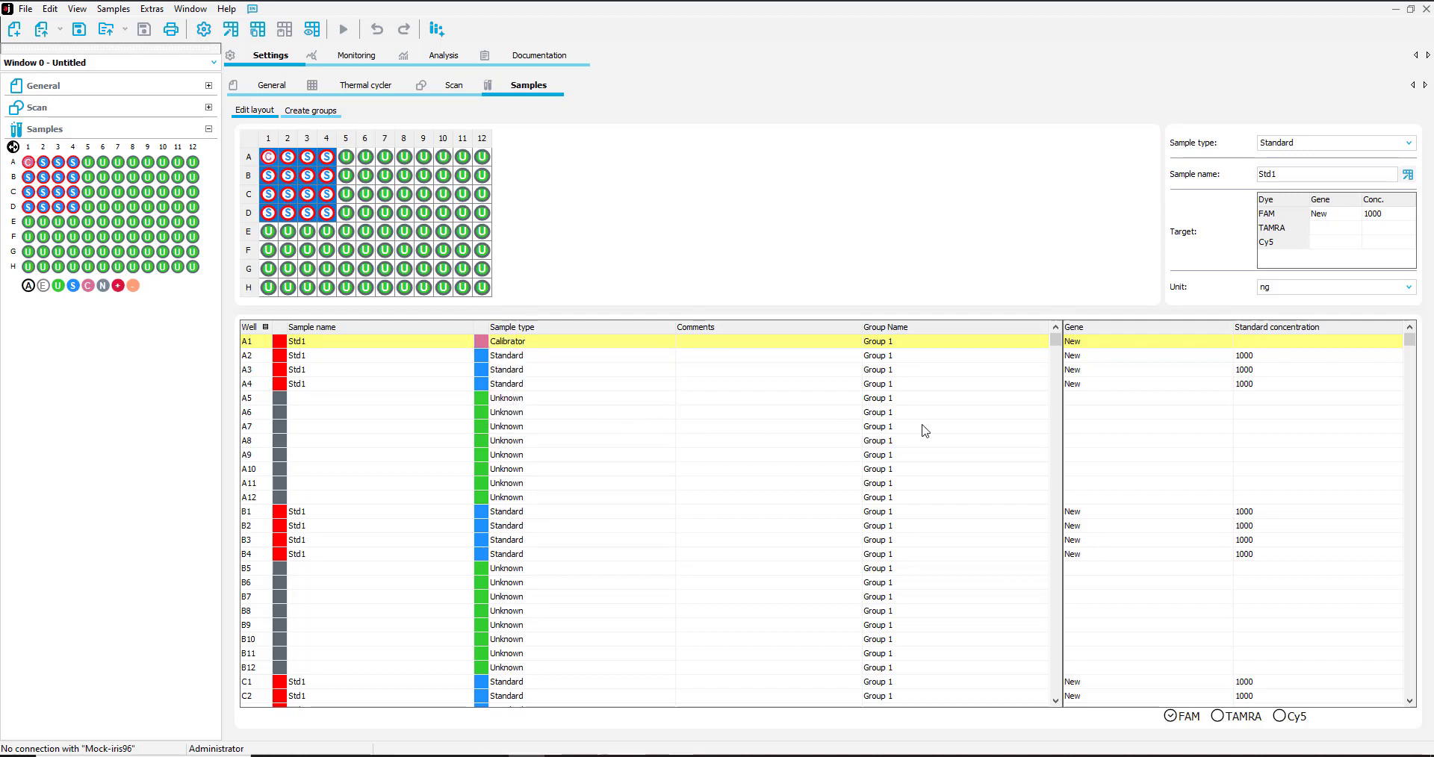
pyautogui.doubleClick(1073, 342)
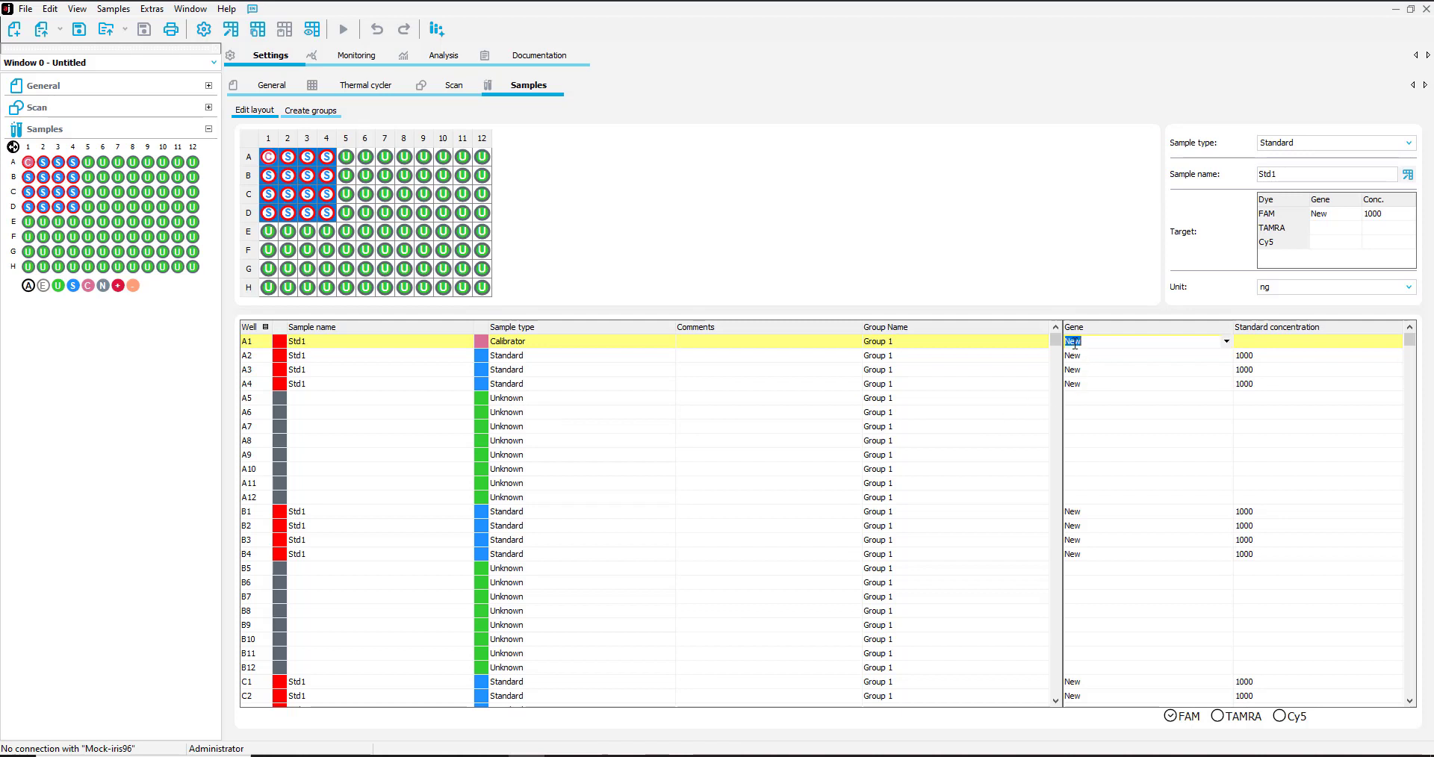
pyautogui.click(1262, 347)
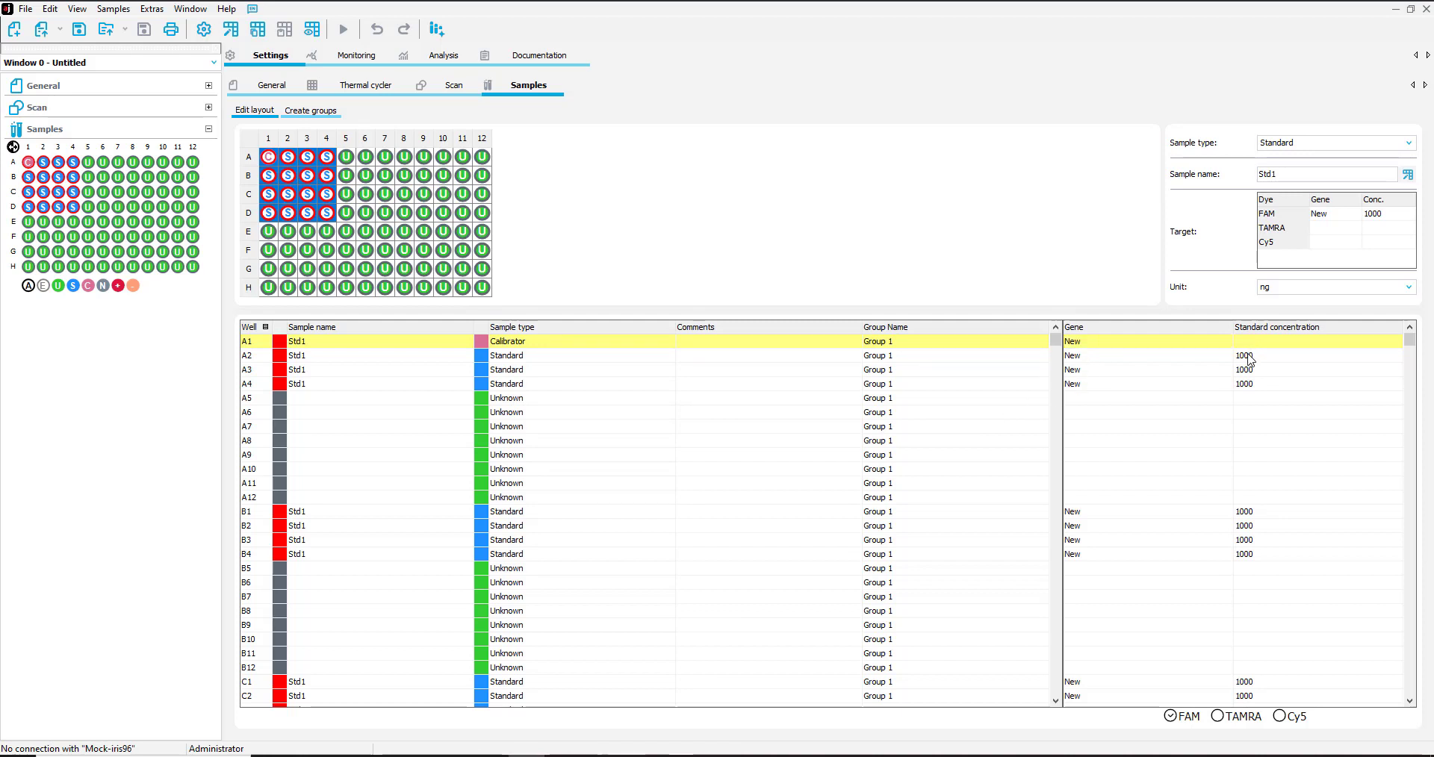
pyautogui.doubleClick(1248, 358)
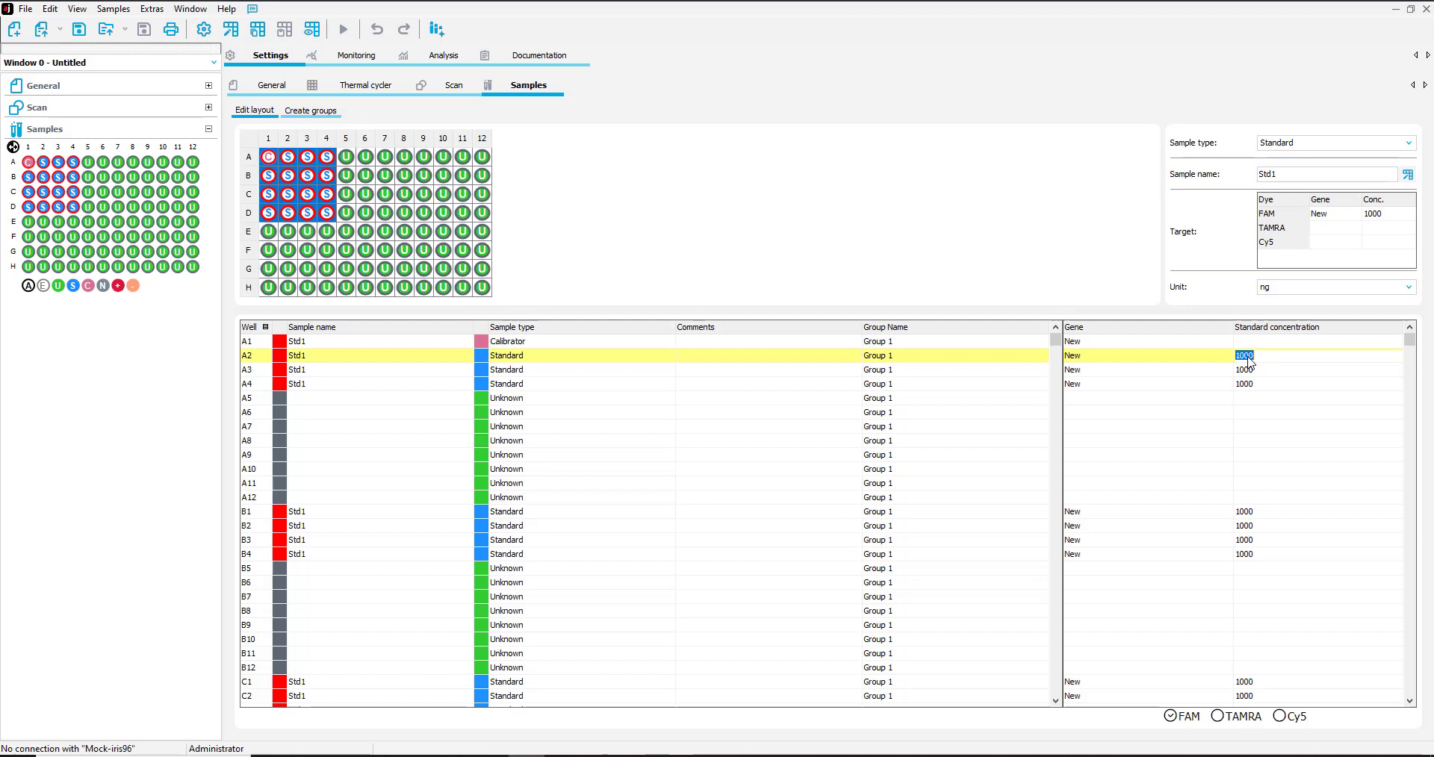
pyautogui.click(1246, 361)
# - Export the sample table as an Excel (*.xls) file from its context menu
pyautogui.rightClick(611, 430)
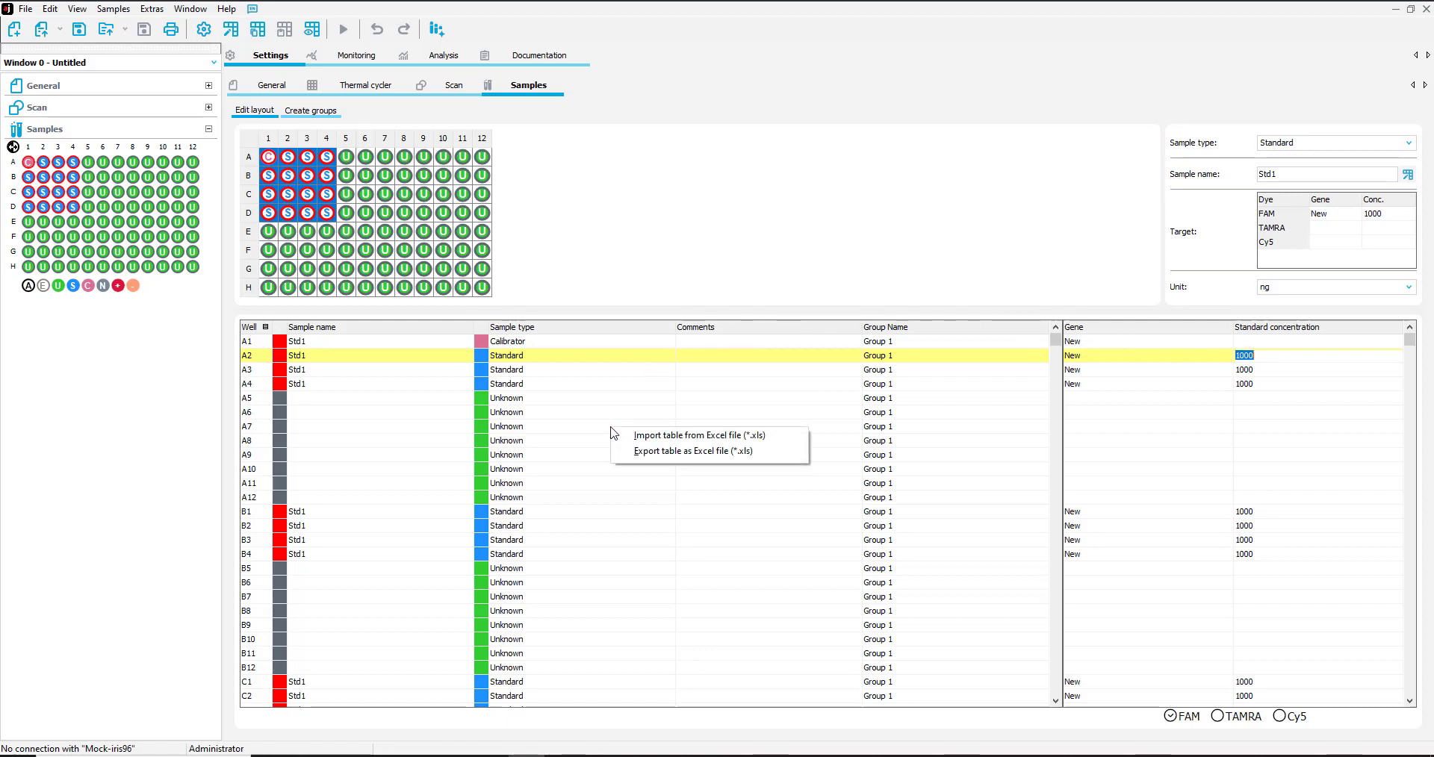
pyautogui.click(668, 453)
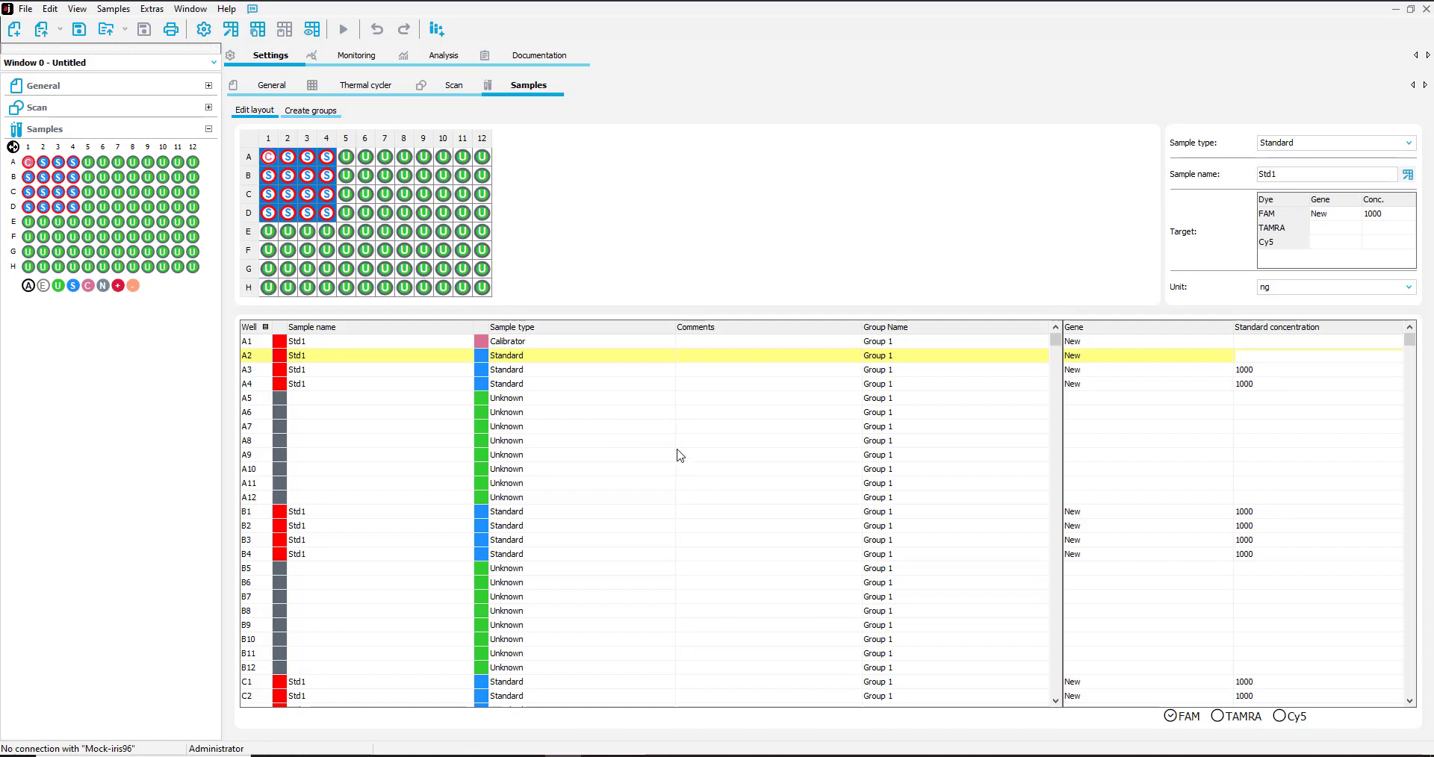
pyautogui.rightClick(661, 447)
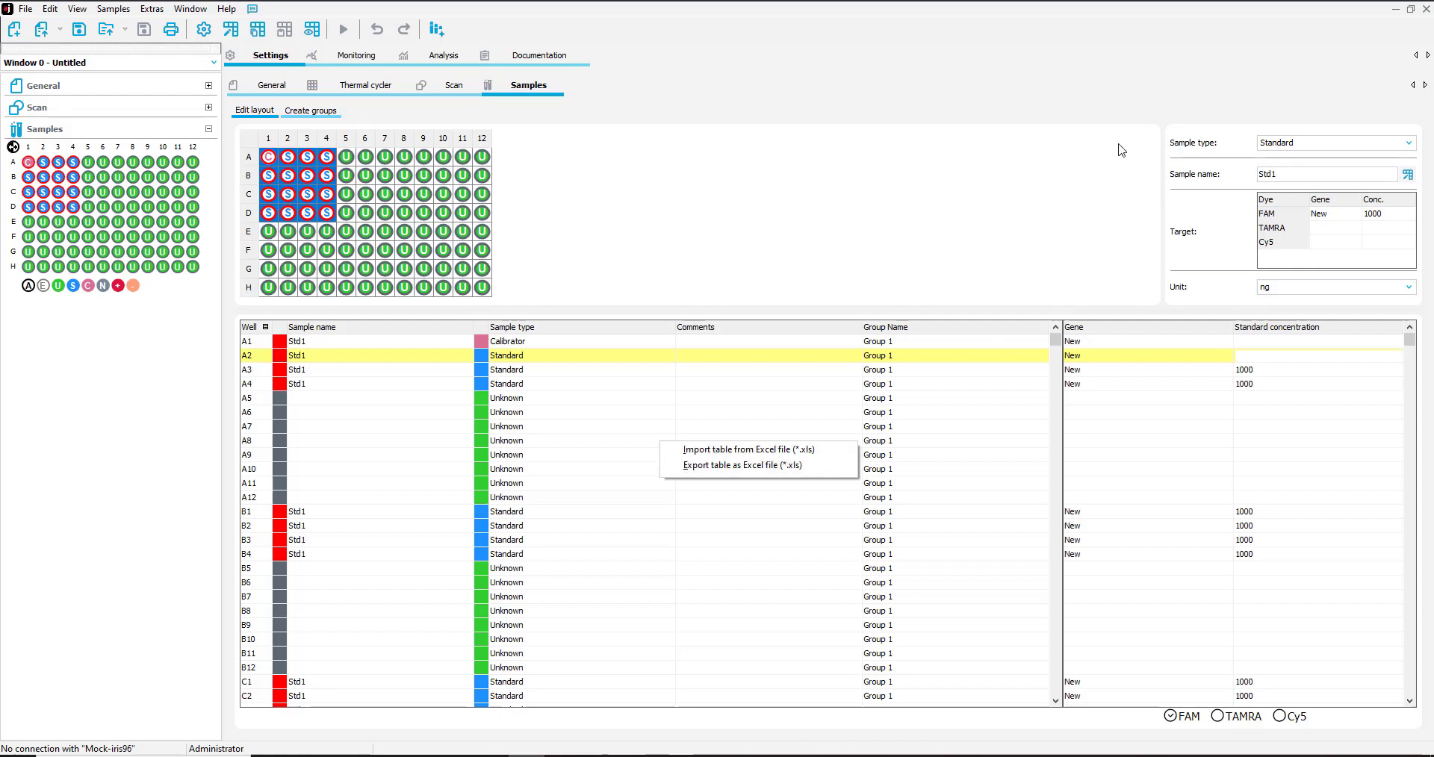
pyautogui.click(946, 310)
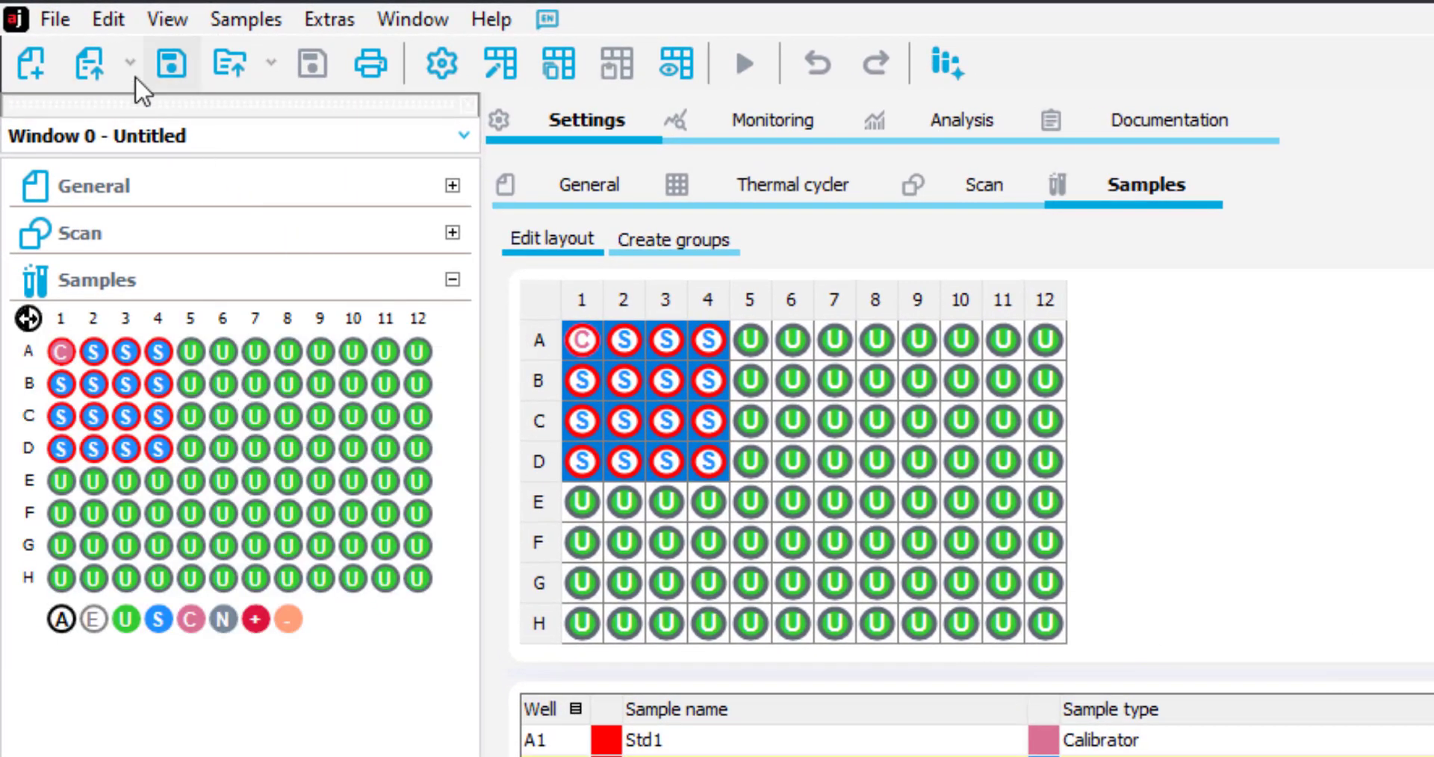
pyautogui.click(55, 19)
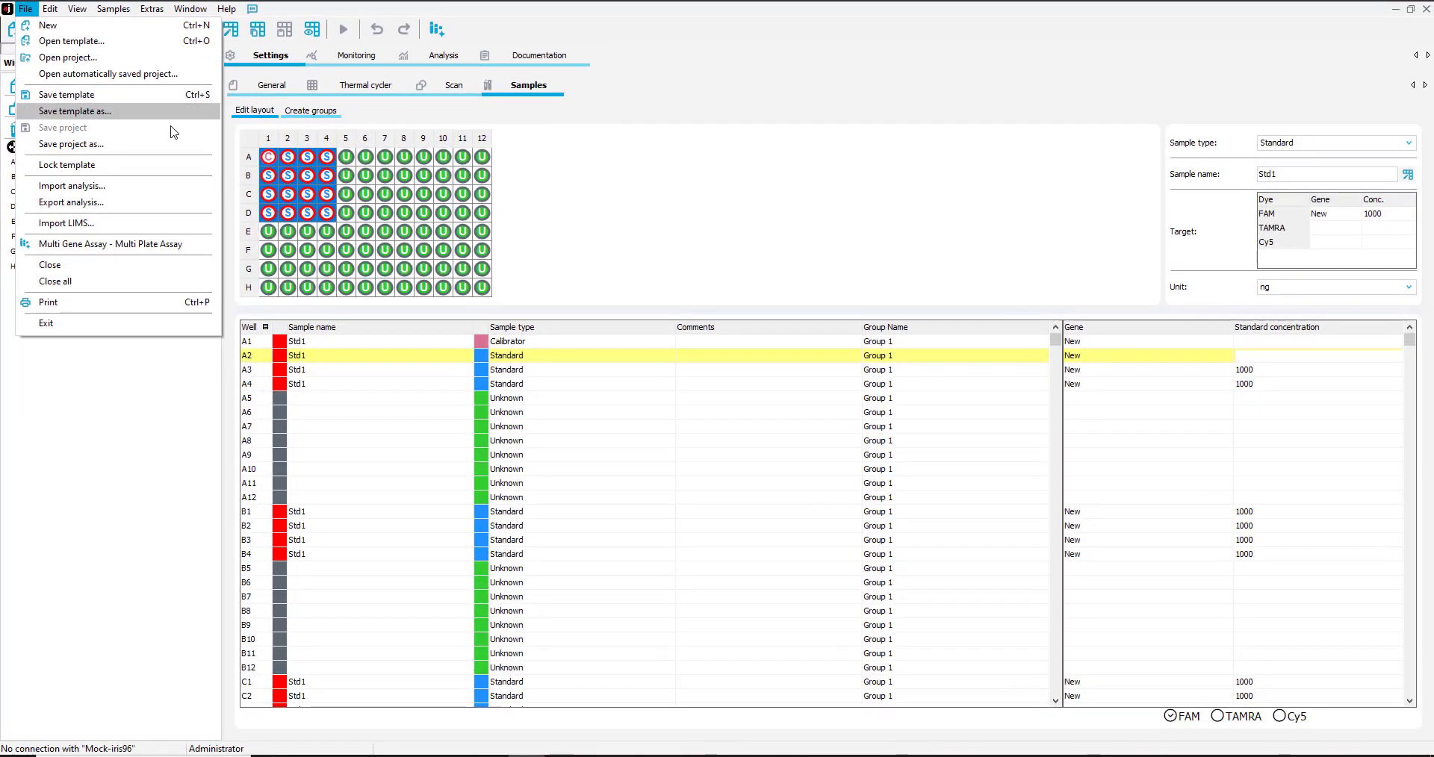
pyautogui.click(617, 218)
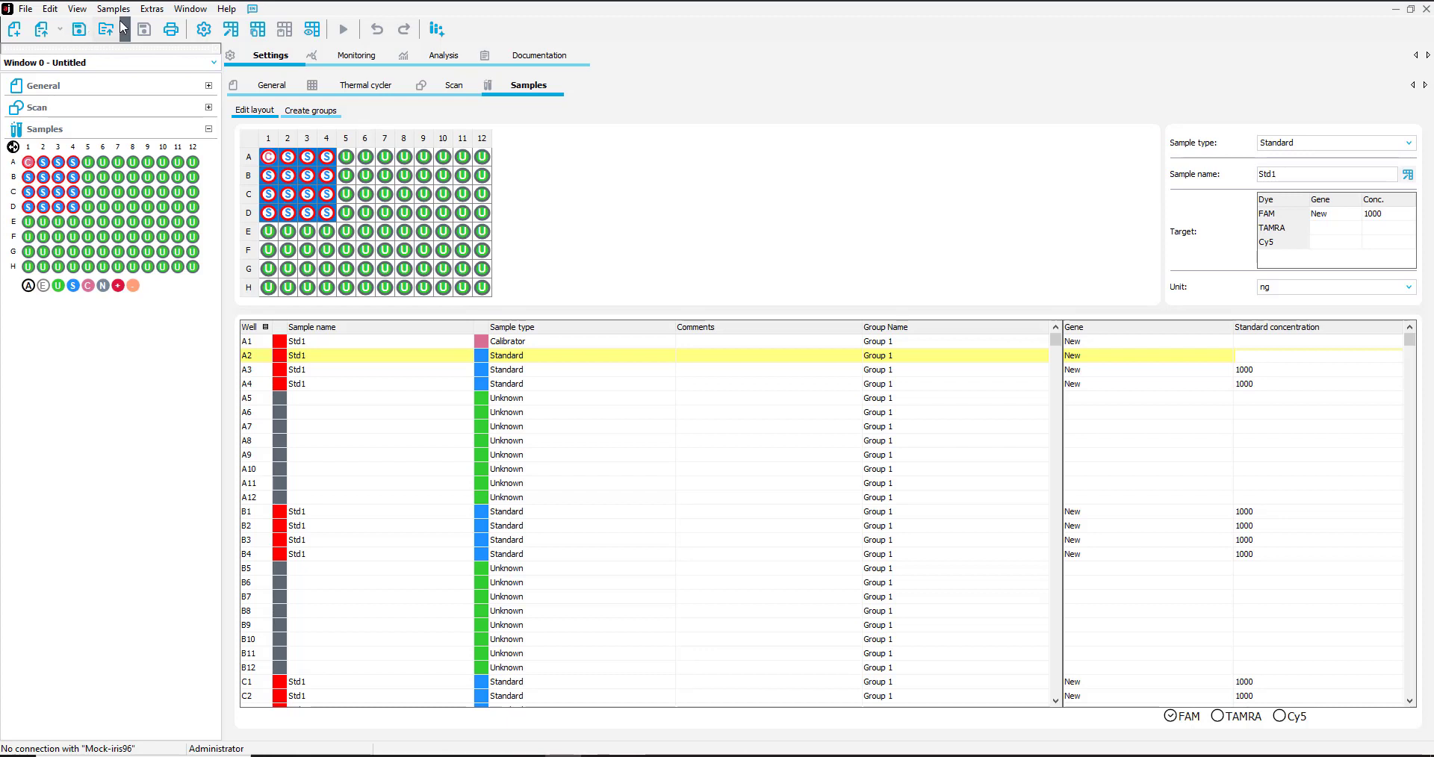
pyautogui.click(120, 34)
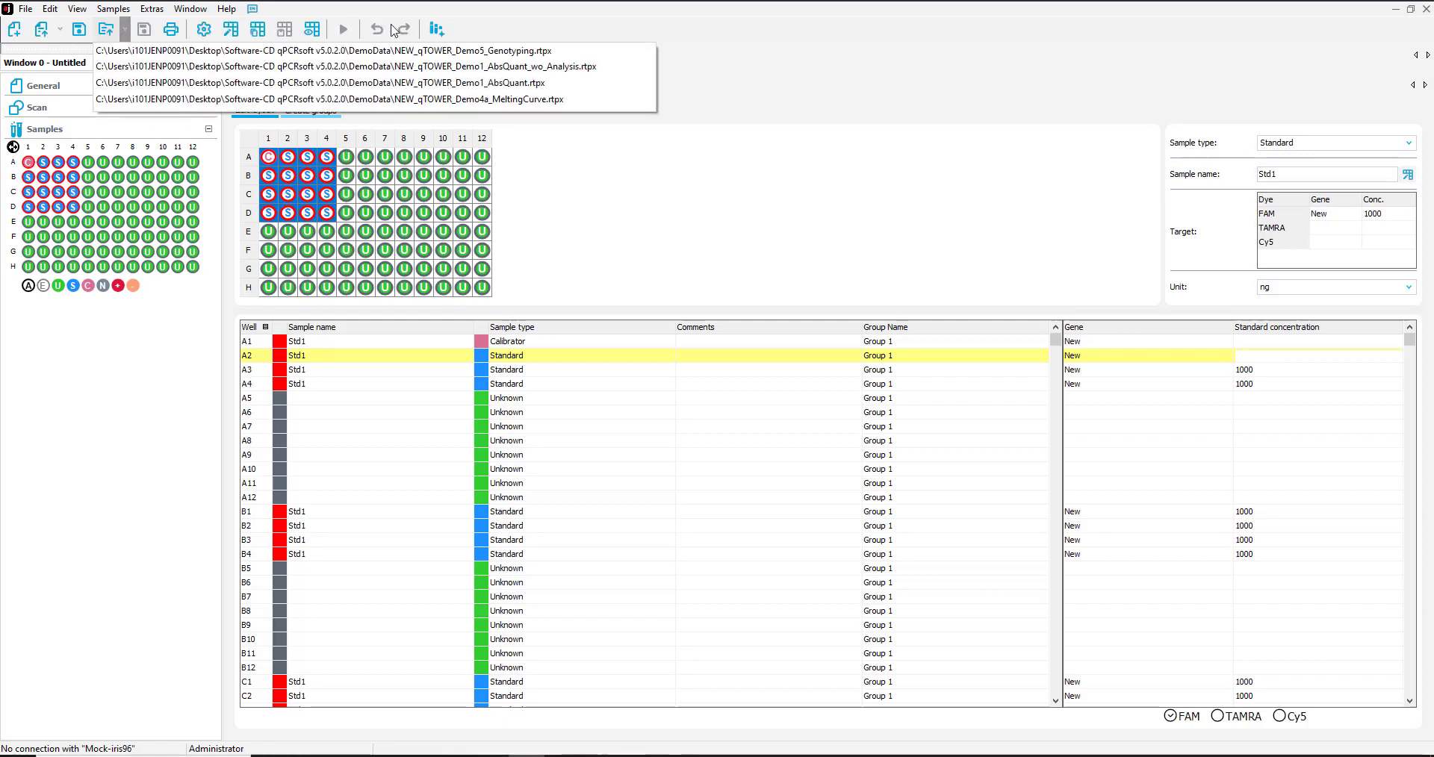
pyautogui.click(333, 114)
# - Switch to the Monitoring page to see the empty intensity-versus-cycles chart
pyautogui.click(452, 60)
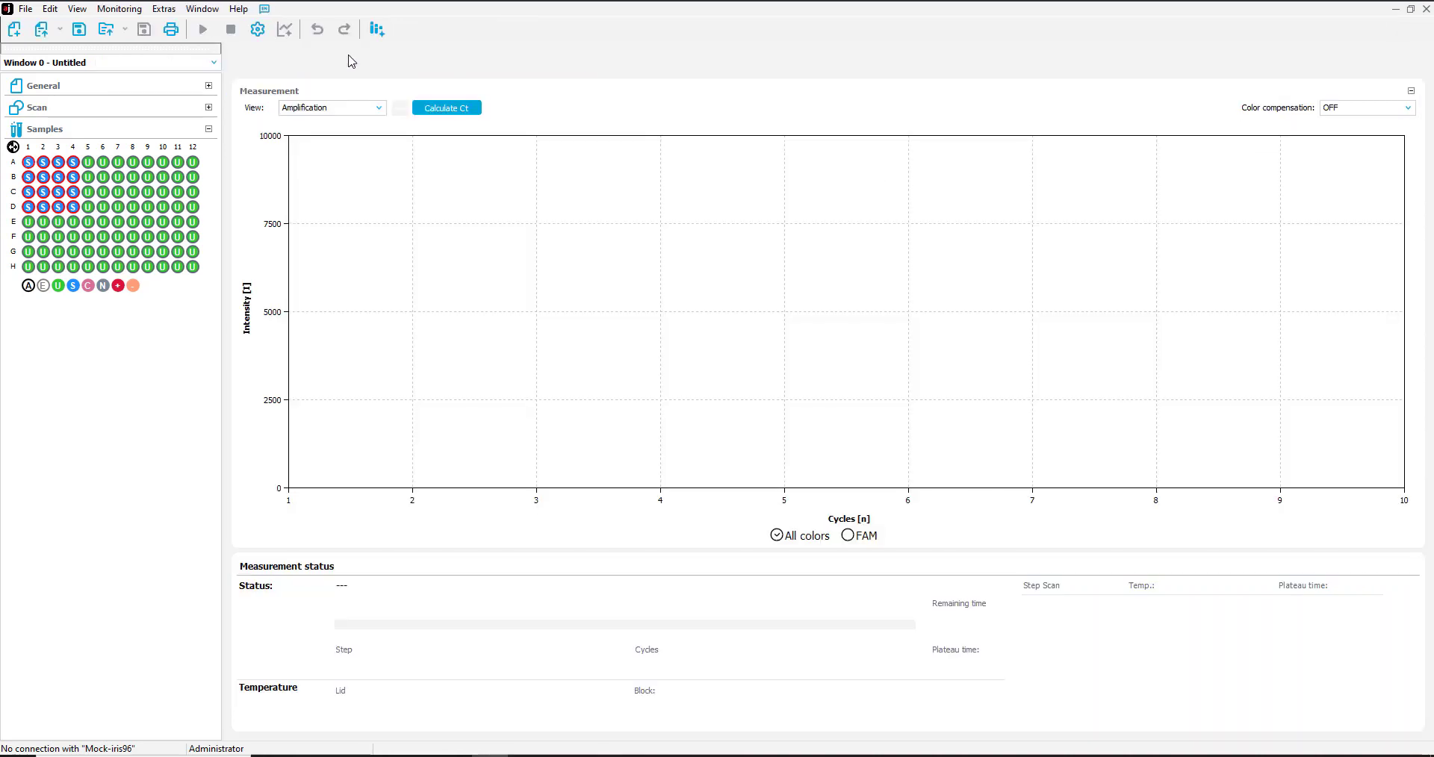